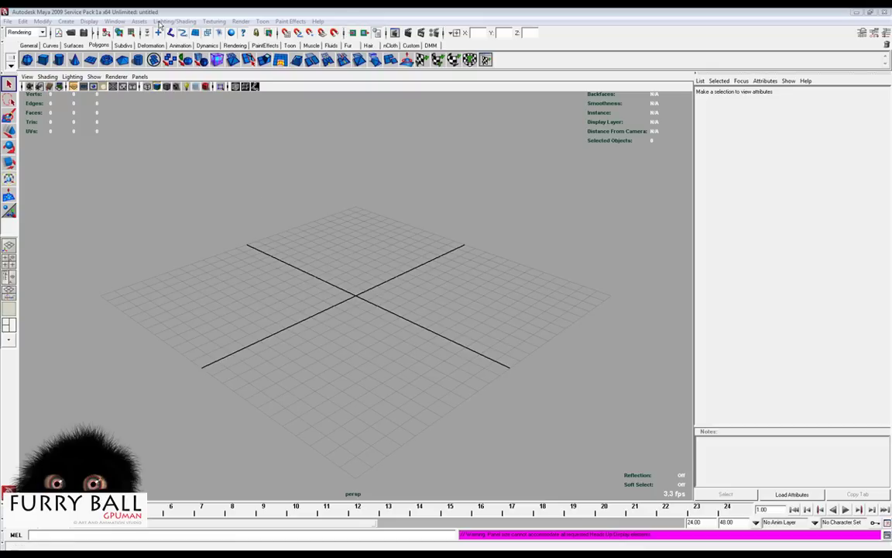
# - Load the FurryBall_2009.mll plug-in through the Plug-in Manager and check that its commands are available
pyautogui.click(114, 21)
pyautogui.moveTo(81, 71)
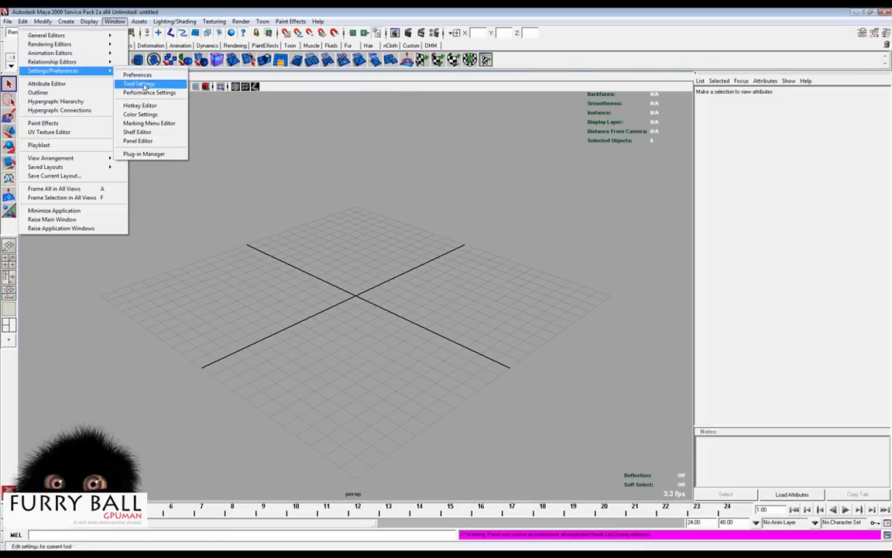
pyautogui.click(139, 154)
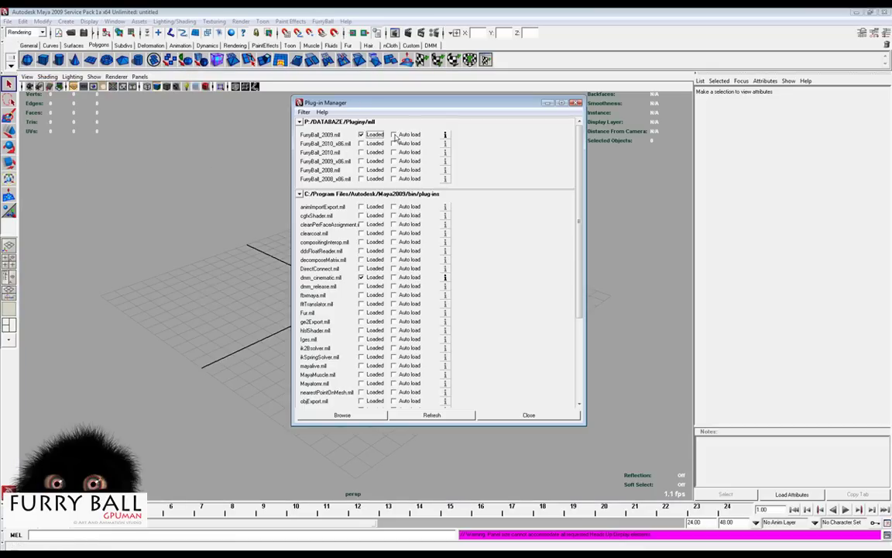
pyautogui.click(528, 415)
pyautogui.click(322, 21)
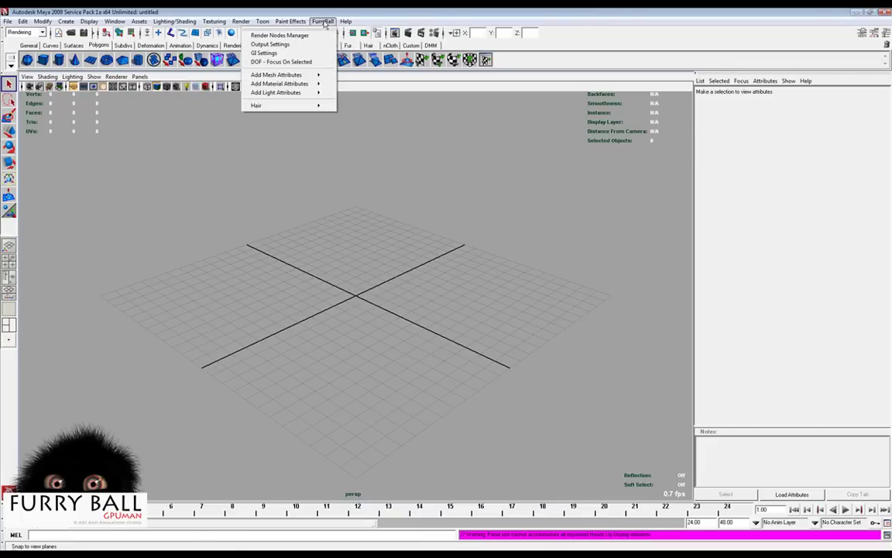
pyautogui.click(345, 11)
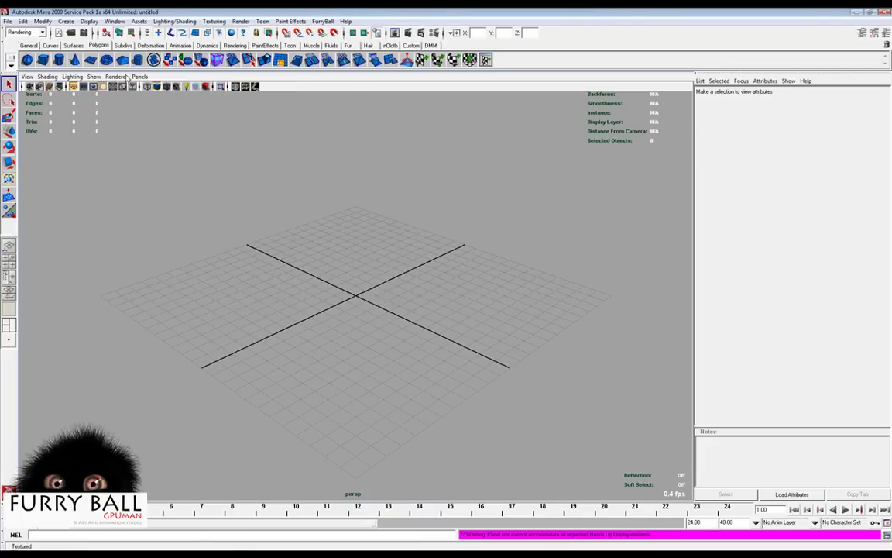
# - Switch to the layout with two perspective views and the Outliner, and render the large view with FurryBall using newly created default render settings
pyautogui.click(9, 325)
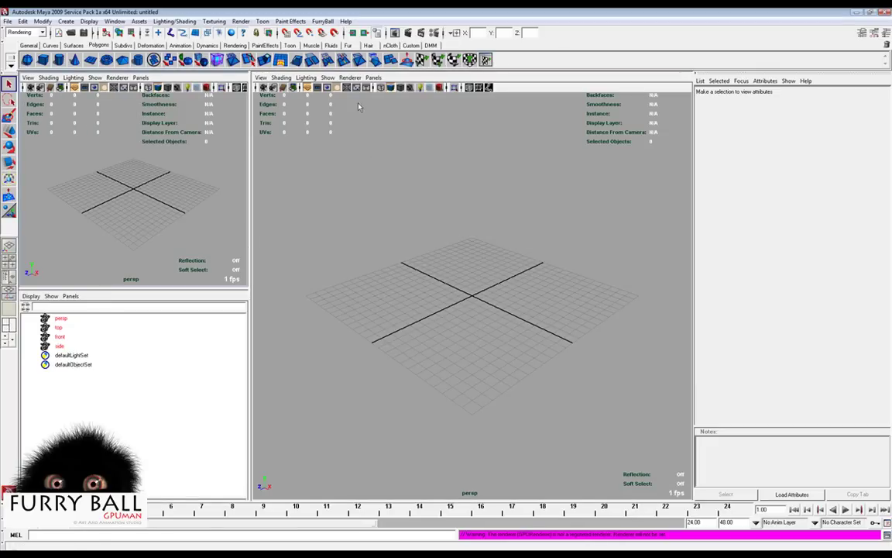
pyautogui.click(350, 78)
pyautogui.moveTo(364, 109)
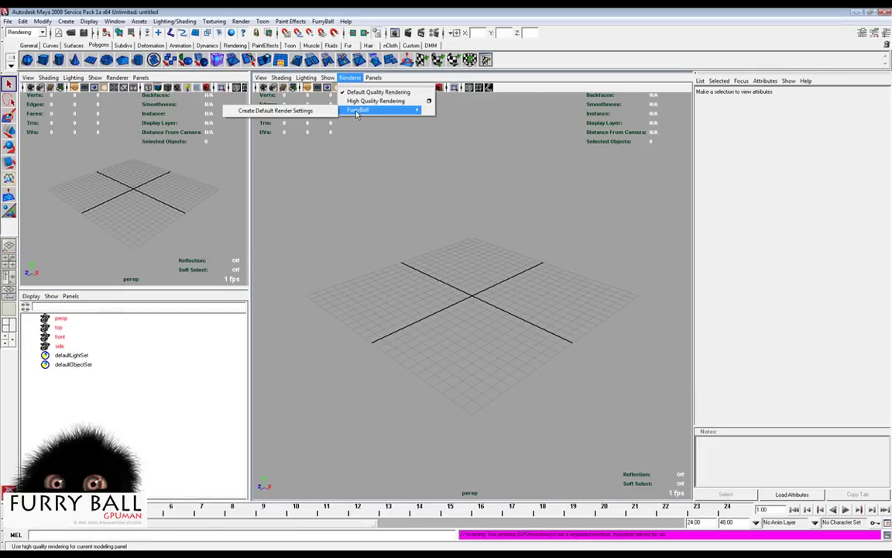
pyautogui.click(304, 113)
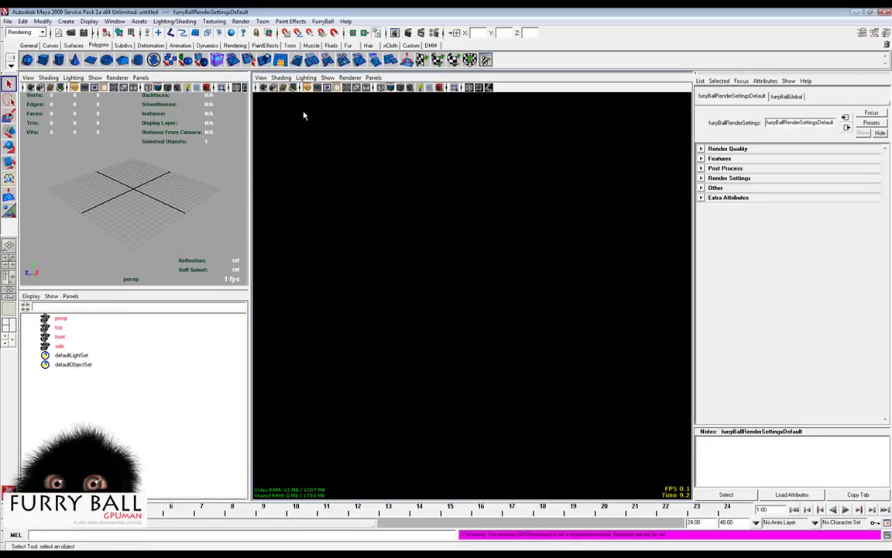
# - Create a polygon plane and scale it up uniformly to cover most of the grid
pyautogui.click(89, 60)
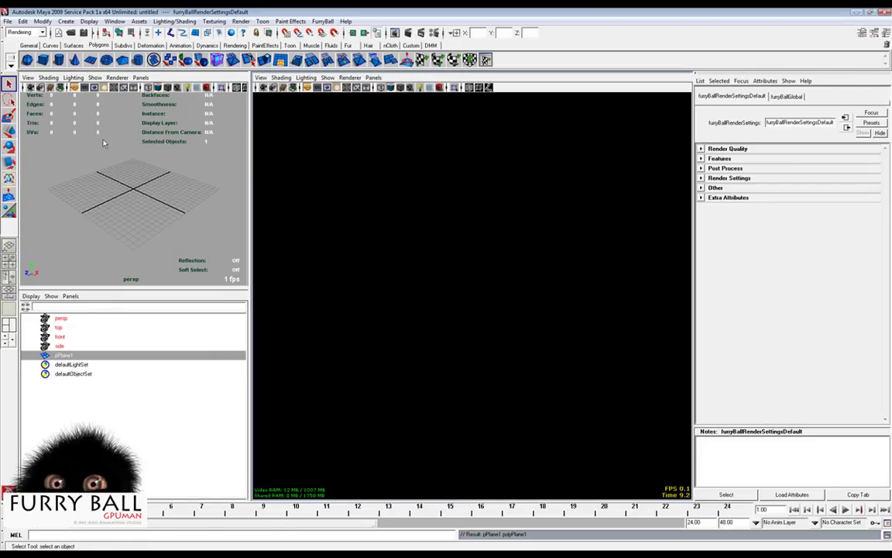
pyautogui.press('r')
pyautogui.moveTo(133, 189); pyautogui.dragTo(222, 189)
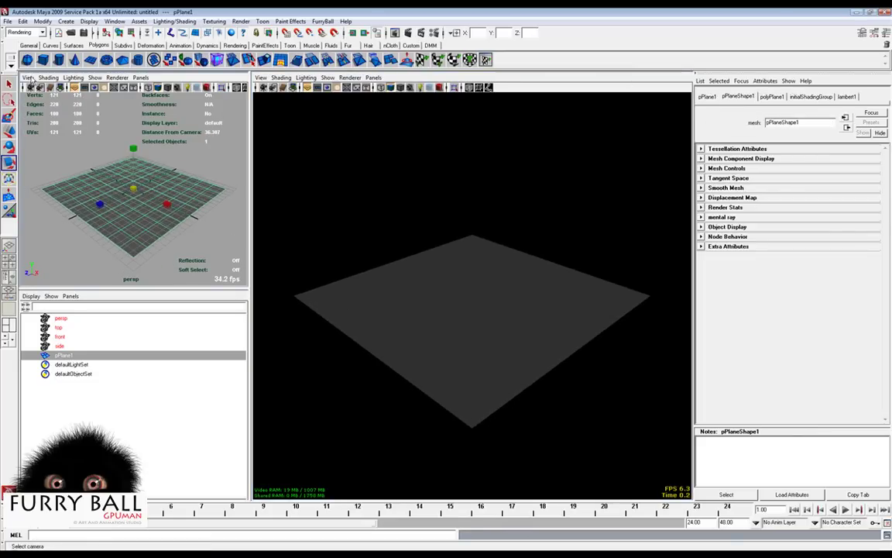
# - Create a polygon sphere at the plane's centre, enlarge it and raise it above the plane
pyautogui.click(27, 61)
pyautogui.moveTo(134, 186); pyautogui.dragTo(133, 152)
pyautogui.press('w')
pyautogui.keyDown('alt'); pyautogui.moveTo(114, 186); pyautogui.dragTo(203, 186, button='right'); pyautogui.keyUp('alt')
pyautogui.keyDown('alt'); pyautogui.moveTo(122, 220); pyautogui.dragTo(164, 199); pyautogui.keyUp('alt')
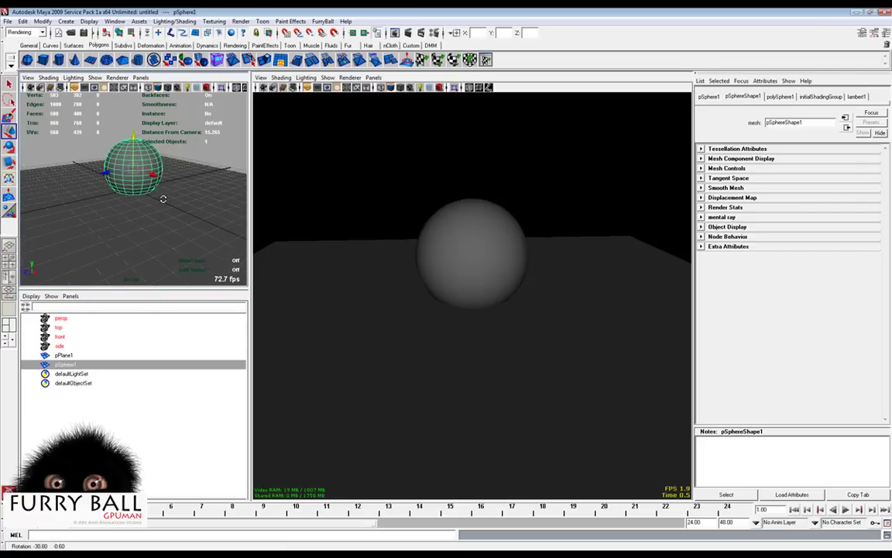
pyautogui.keyDown('alt'); pyautogui.moveTo(163, 199); pyautogui.dragTo(123, 199, button='right'); pyautogui.keyUp('alt')
pyautogui.keyDown('alt'); pyautogui.moveTo(123, 195); pyautogui.dragTo(163, 212); pyautogui.keyUp('alt')
pyautogui.moveTo(155, 204)
pyautogui.keyDown('alt'); pyautogui.mouseDown(button='right')
pyautogui.moveTo(119, 203)
pyautogui.moveTo(142, 203)
pyautogui.mouseUp(button='right'); pyautogui.keyUp('alt')
pyautogui.moveTo(134, 150); pyautogui.dragTo(133, 146)
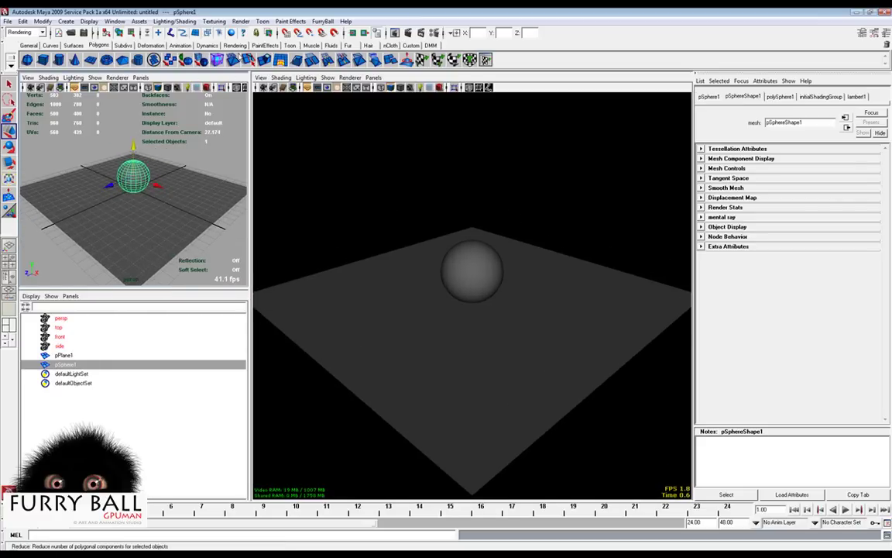
# - Create a spot light and, looking through it, position it so its cone covers the sphere and most of the plane
pyautogui.click(235, 45)
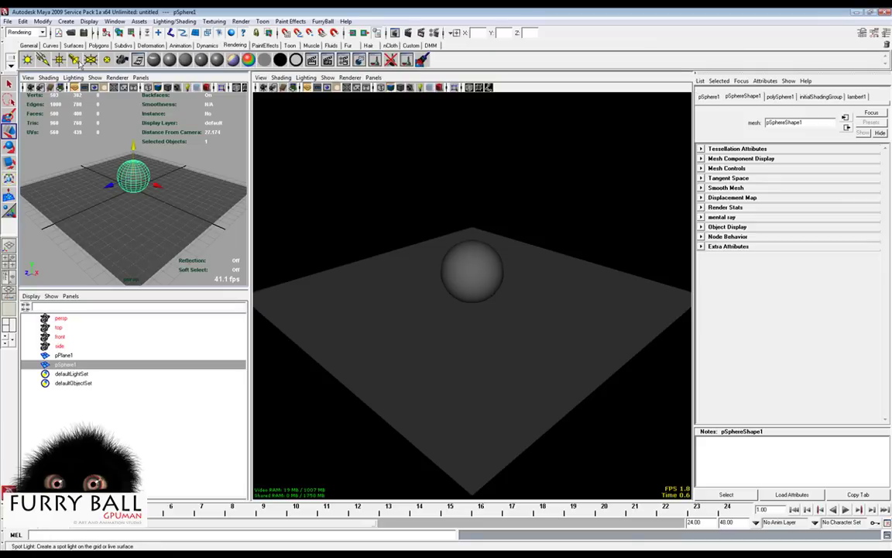
pyautogui.click(75, 61)
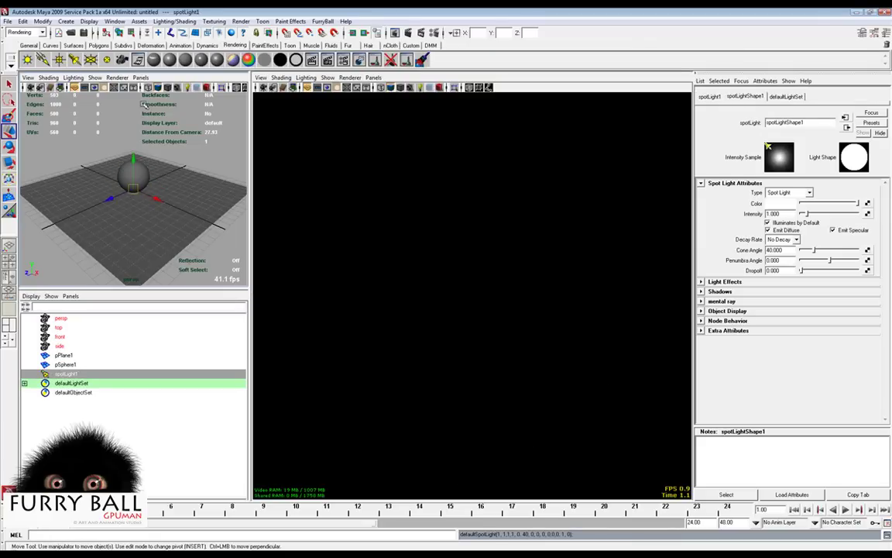
pyautogui.click(117, 77)
pyautogui.moveTo(140, 77)
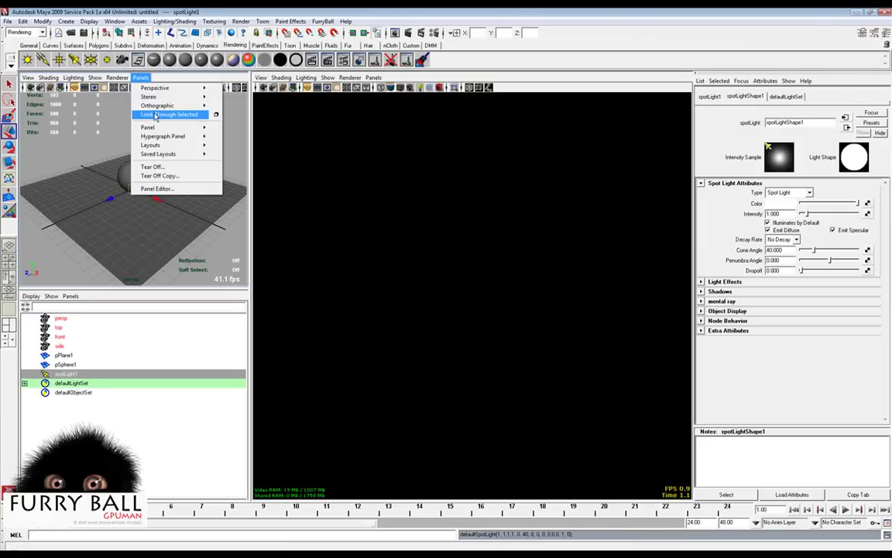
pyautogui.click(155, 115)
pyautogui.keyDown('alt'); pyautogui.moveTo(147, 166); pyautogui.dragTo(143, 187, button='right'); pyautogui.keyUp('alt')
pyautogui.keyDown('alt'); pyautogui.moveTo(143, 188); pyautogui.dragTo(138, 206); pyautogui.keyUp('alt')
pyautogui.moveTo(138, 206)
pyautogui.keyDown('alt'); pyautogui.mouseDown(button='right')
pyautogui.moveTo(153, 220)
pyautogui.moveTo(130, 202)
pyautogui.moveTo(148, 201)
pyautogui.mouseUp(button='right'); pyautogui.keyUp('alt')
# - Open the default FurryBall render settings, expand Render Quality and Features, and have Shadows enabled
pyautogui.click(350, 78)
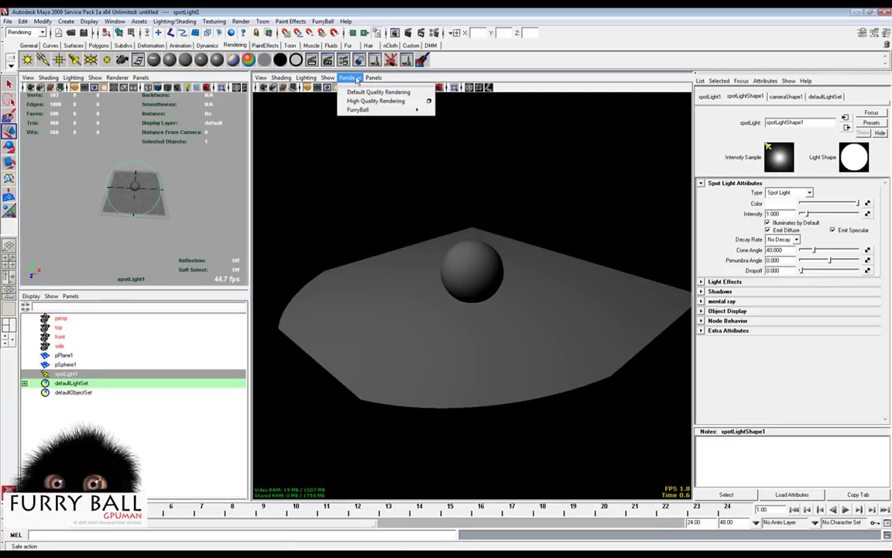
pyautogui.moveTo(366, 112)
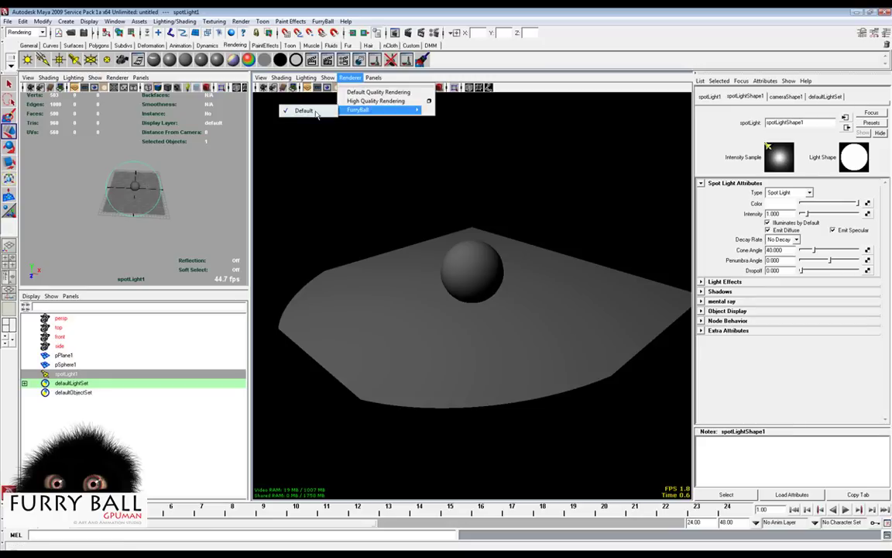
pyautogui.click(304, 111)
pyautogui.click(702, 148)
pyautogui.click(702, 176)
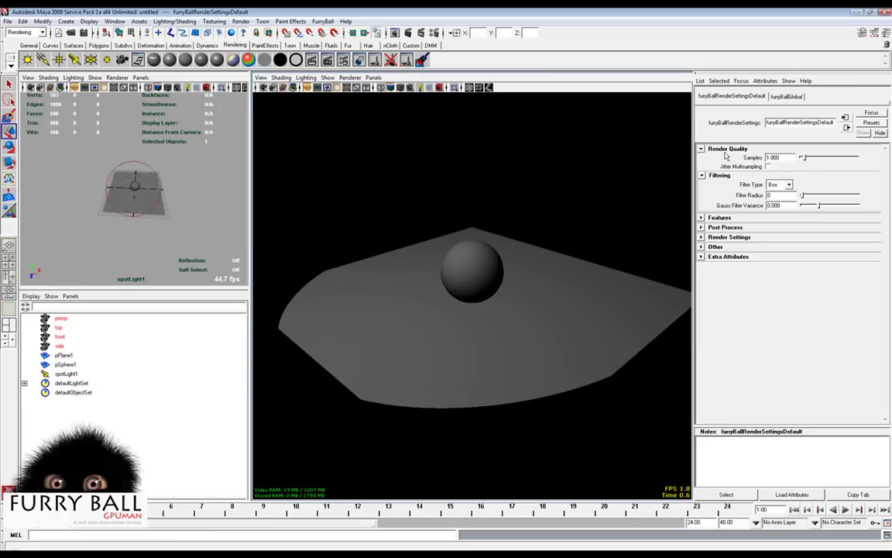
pyautogui.click(701, 218)
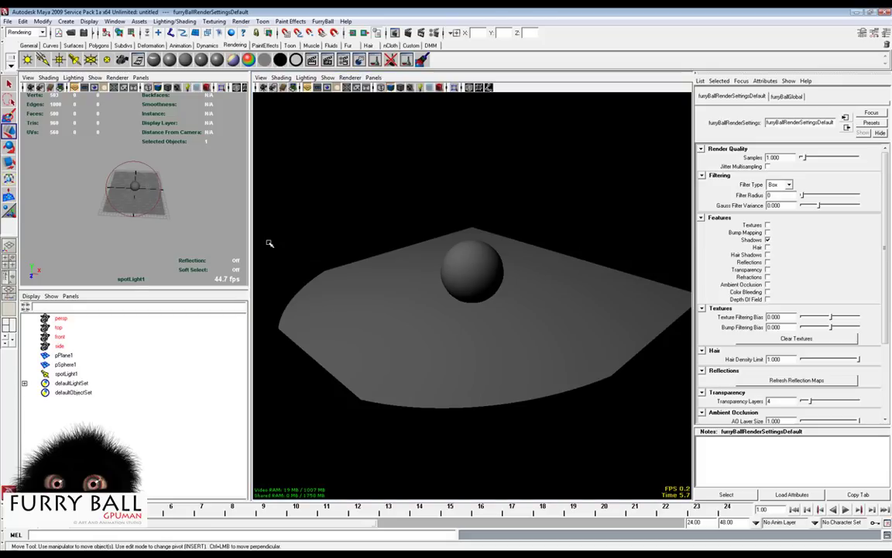
# - Turn on depth map shadows for the spot light with resolution 2048 and slightly re-aim the light
pyautogui.click(154, 183)
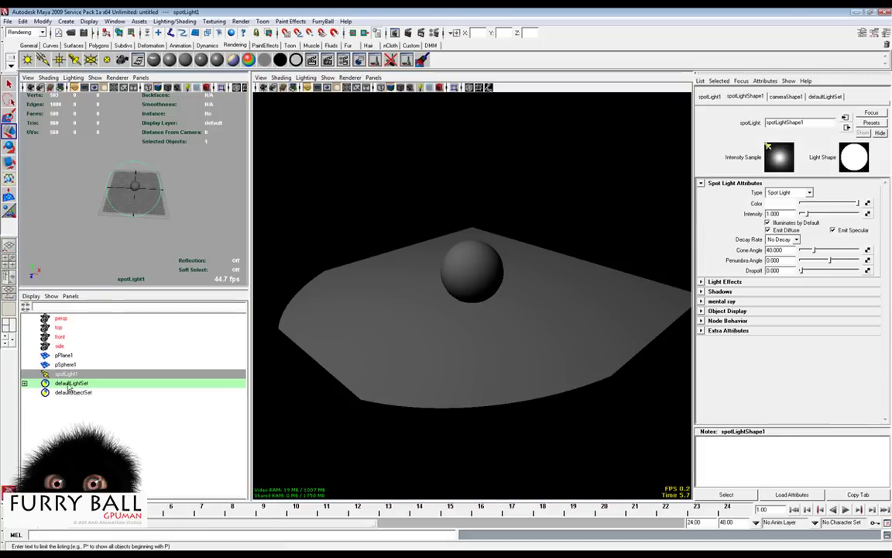
pyautogui.click(701, 291)
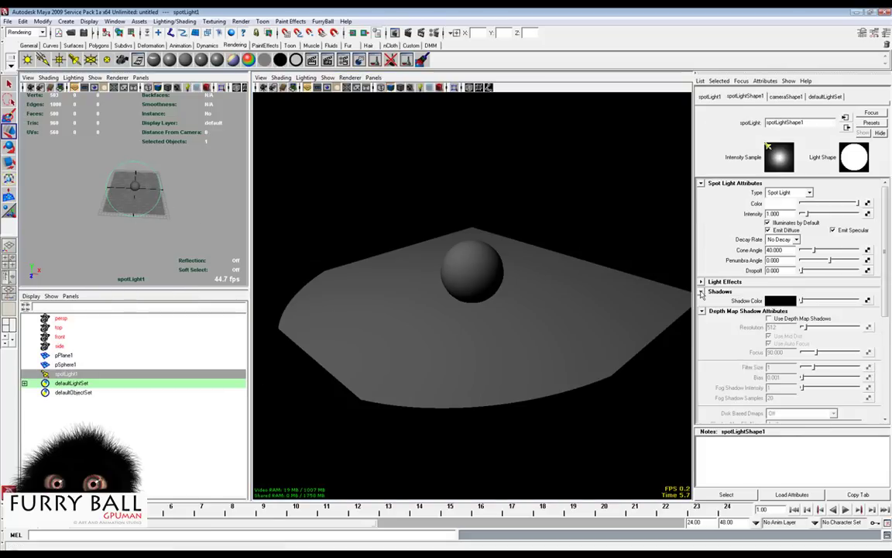
pyautogui.click(769, 318)
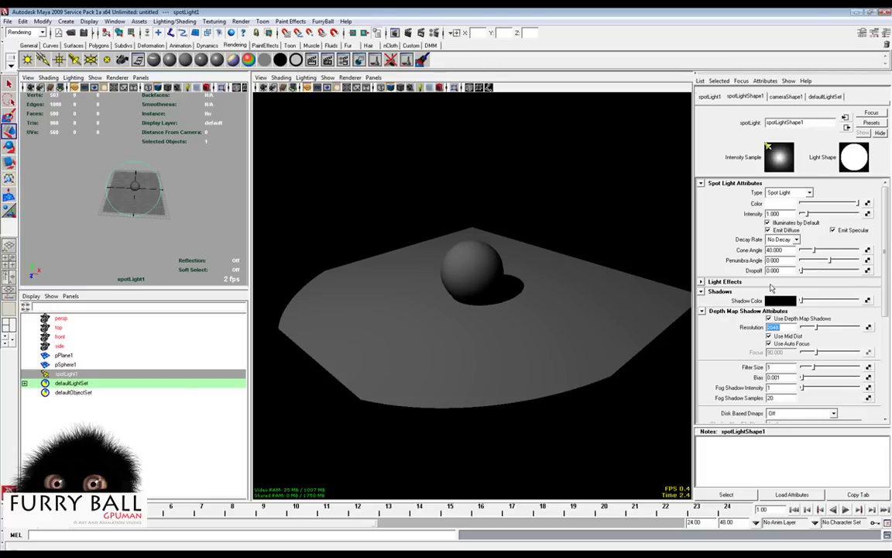
pyautogui.keyDown('alt'); pyautogui.moveTo(531, 343); pyautogui.dragTo(518, 325); pyautogui.keyUp('alt')
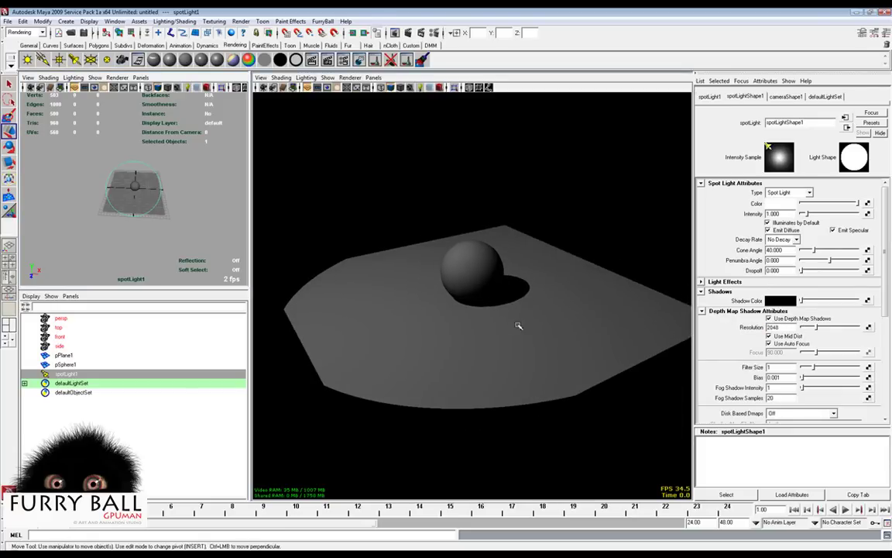
pyautogui.keyDown('alt'); pyautogui.moveTo(137, 236); pyautogui.dragTo(162, 227); pyautogui.keyUp('alt')
pyautogui.moveTo(884, 310)
pyautogui.mouseDown()
pyautogui.moveTo(884, 395)
pyautogui.moveTo(884, 308)
pyautogui.mouseUp()
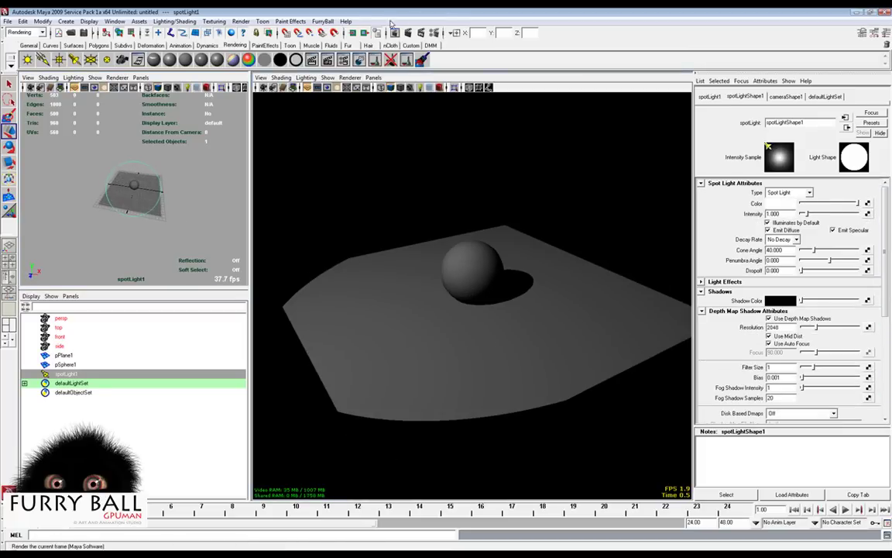
# - Add new FurryBall light attributes to the spot light and name the settings node FB_light
pyautogui.click(322, 21)
pyautogui.moveTo(300, 93)
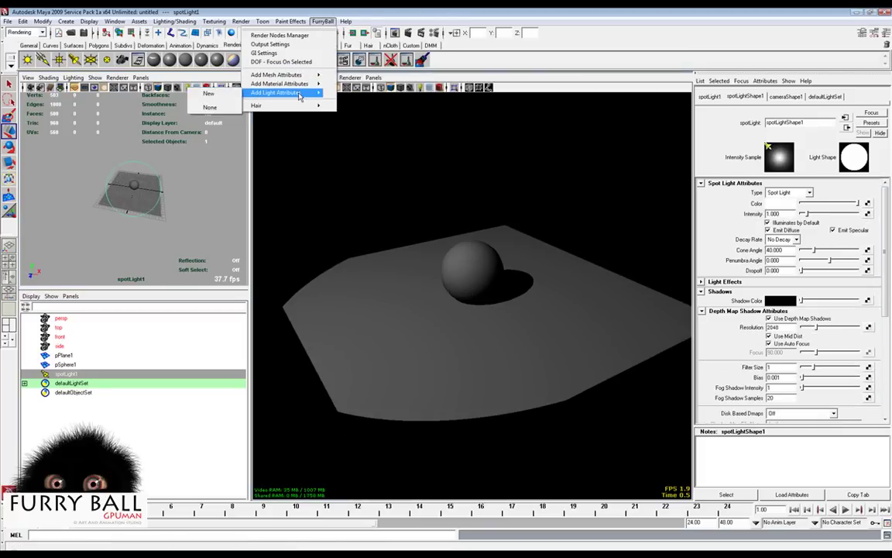
pyautogui.click(211, 94)
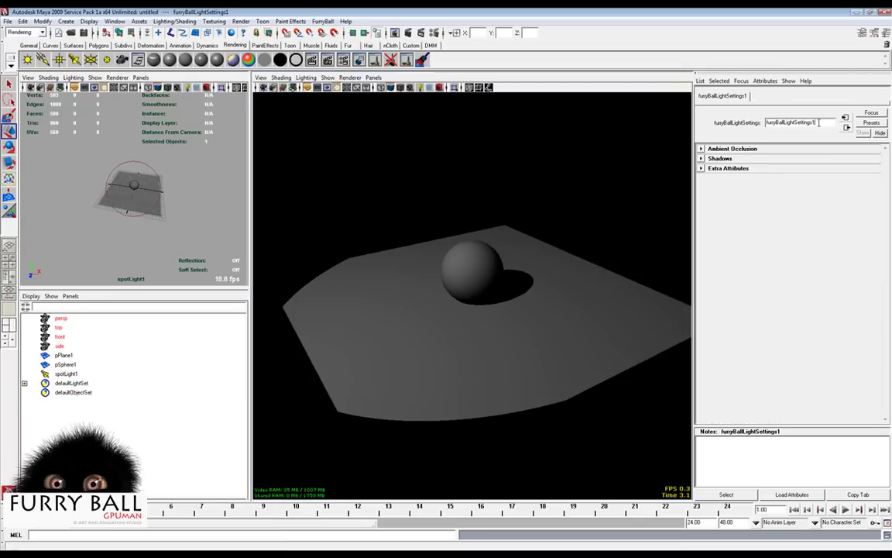
pyautogui.write('FB_light')
pyautogui.press('Return')
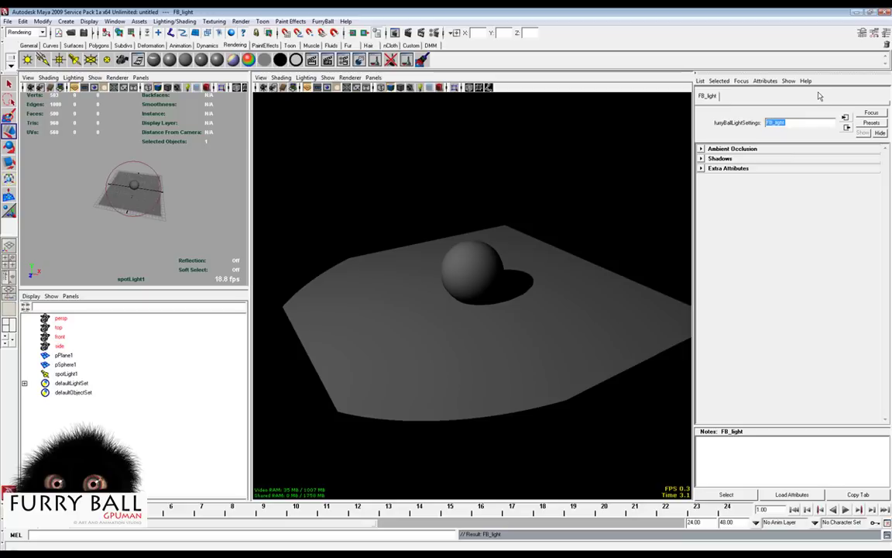
# - Set the FB_light shadow filter type to Stochastic and enable Variable Penumbra
pyautogui.click(707, 160)
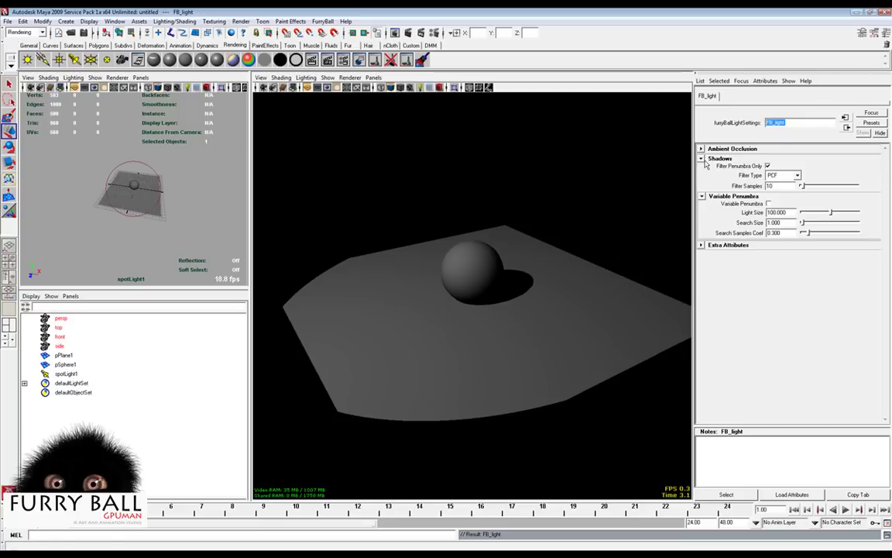
pyautogui.click(782, 175)
pyautogui.click(790, 197)
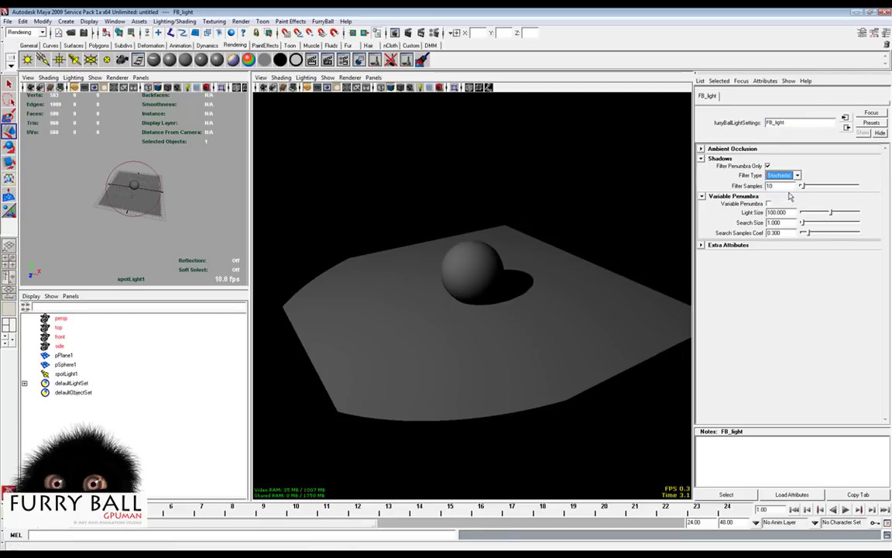
pyautogui.click(769, 204)
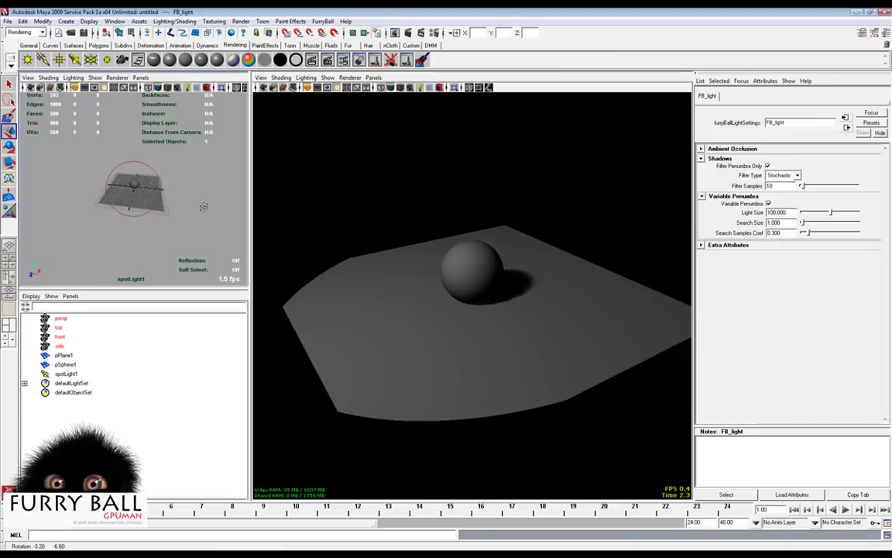
# - Set the spot light's cone angle to 58.023 and shadow filter size to 2, and re-aim it at the sphere
pyautogui.click(141, 194)
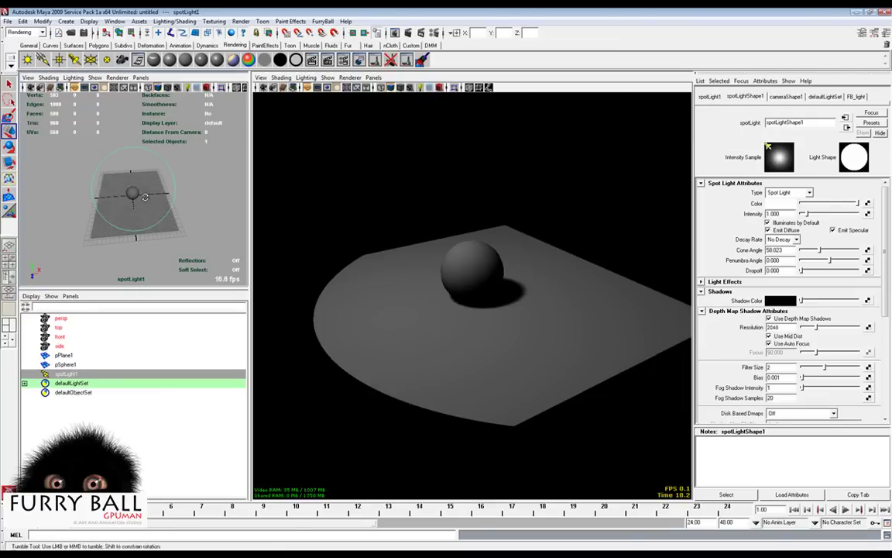
pyautogui.moveTo(145, 198)
pyautogui.keyDown('alt'); pyautogui.mouseDown()
pyautogui.moveTo(147, 191)
pyautogui.moveTo(143, 198)
pyautogui.mouseUp(); pyautogui.keyUp('alt')
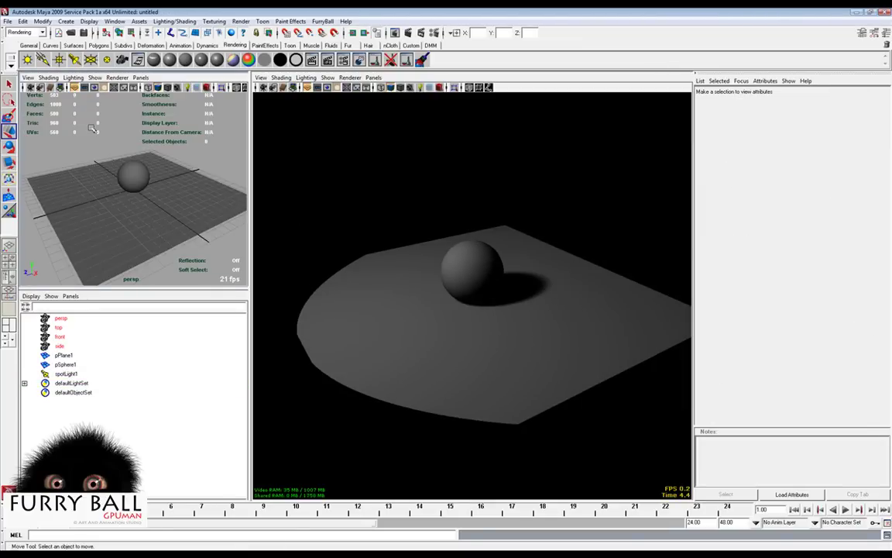
# - Select the sphere, frame it closer in the perspective view and open the Hypershade
pyautogui.click(131, 172)
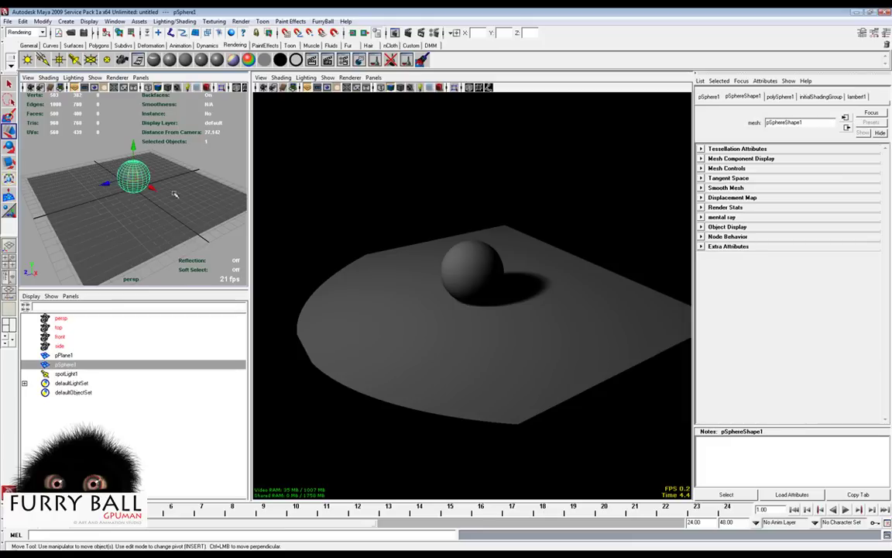
pyautogui.scroll(3, 186, 198)
pyautogui.keyDown('alt'); pyautogui.moveTo(187, 200); pyautogui.dragTo(188, 214, button='middle'); pyautogui.keyUp('alt')
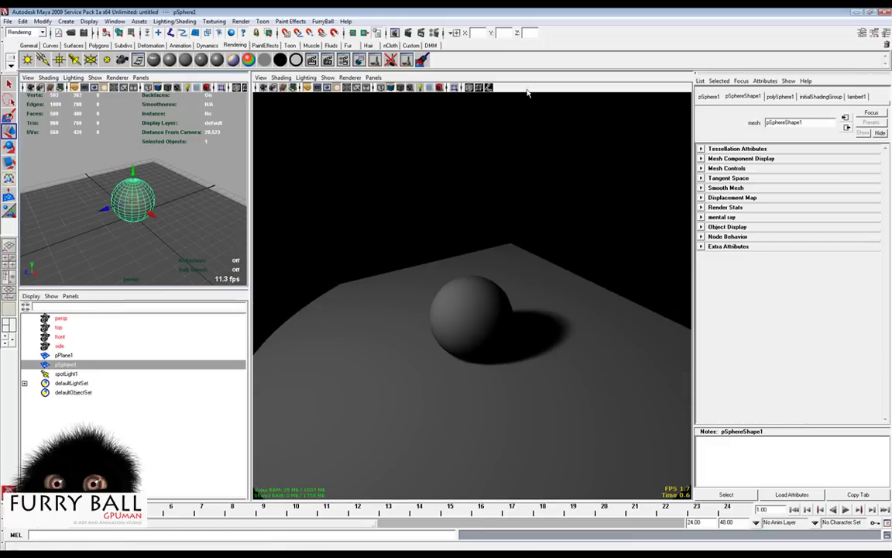
pyautogui.click(115, 21)
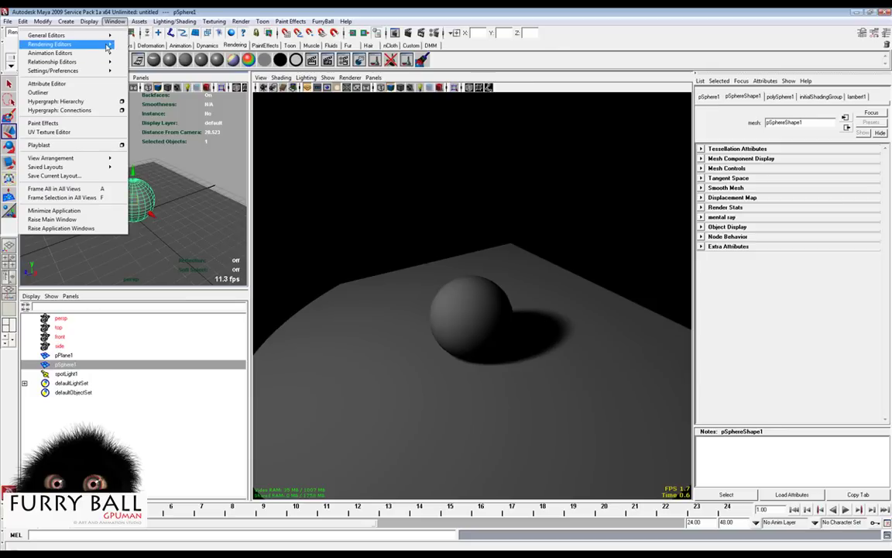
pyautogui.moveTo(93, 44)
pyautogui.click(157, 68)
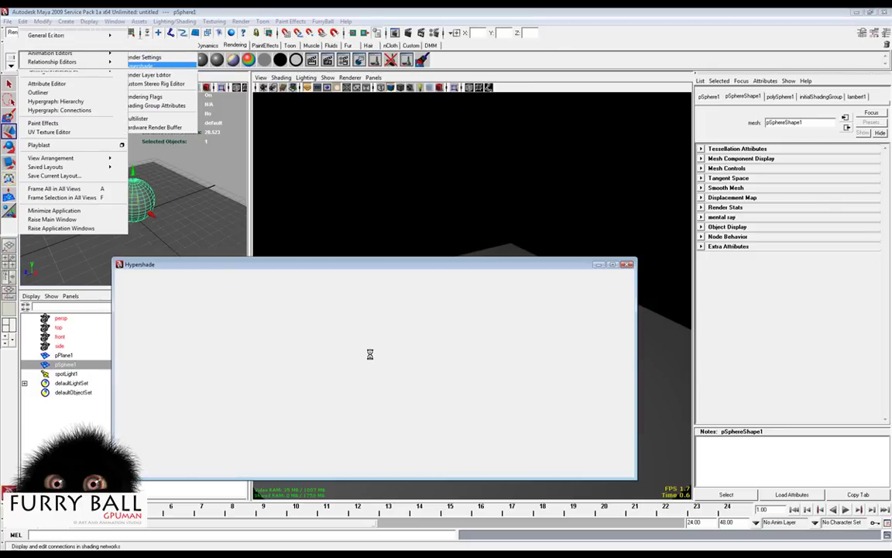
# - Create a Blinn material in the Hypershade and assign it to the sphere in the FurryBall view
pyautogui.click(138, 353)
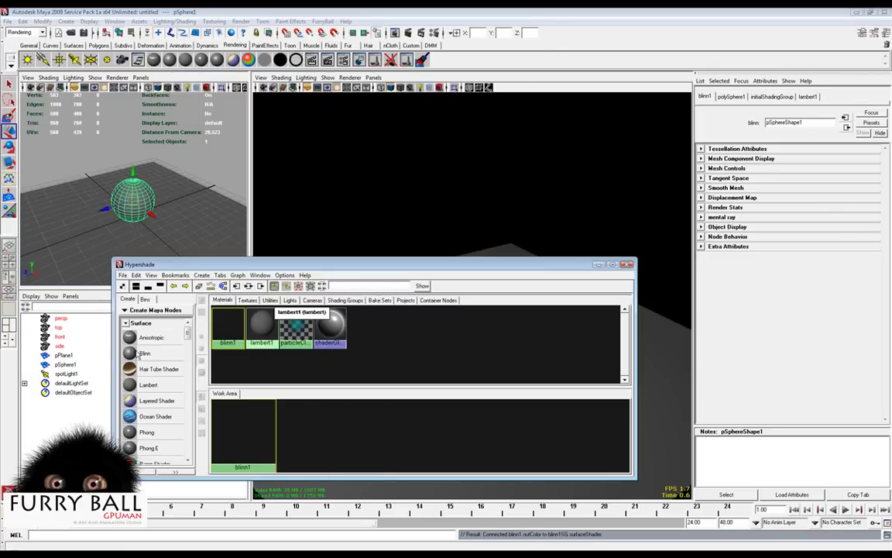
pyautogui.moveTo(232, 264); pyautogui.dragTo(292, 366)
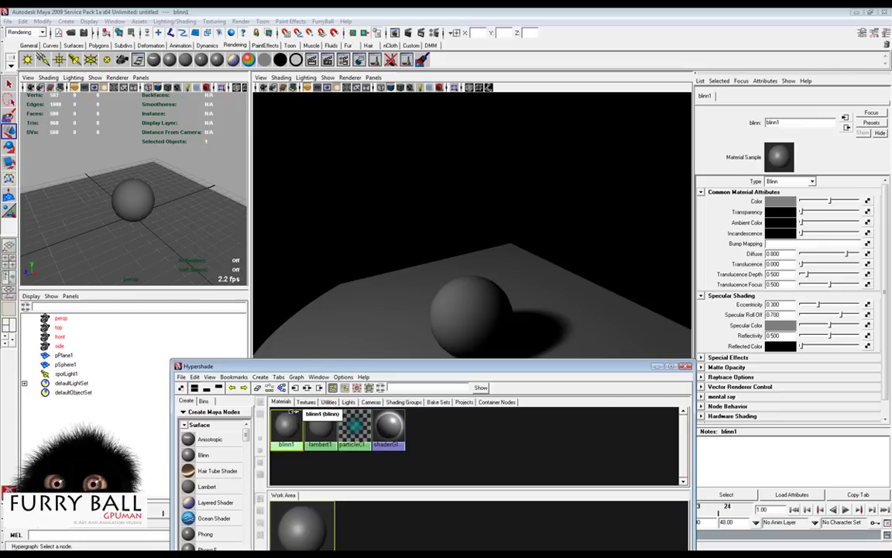
pyautogui.moveTo(478, 320); pyautogui.dragTo(428, 285, button='middle')
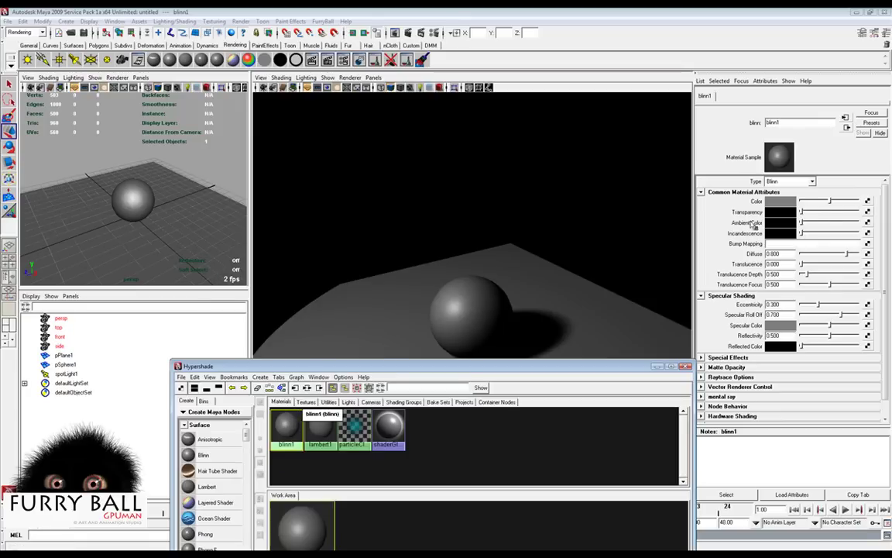
# - Map a File texture to the Blinn material's color and load the fire image into it
pyautogui.click(868, 202)
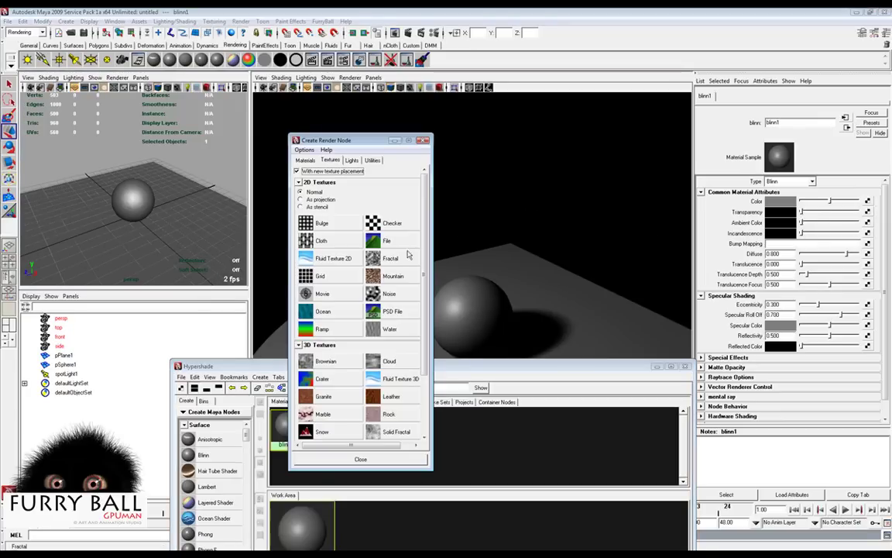
pyautogui.click(399, 242)
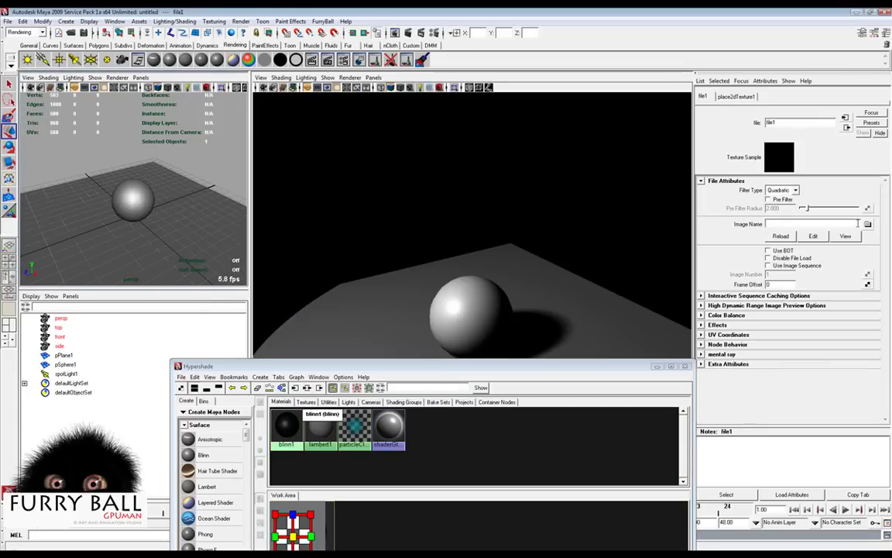
pyautogui.click(868, 224)
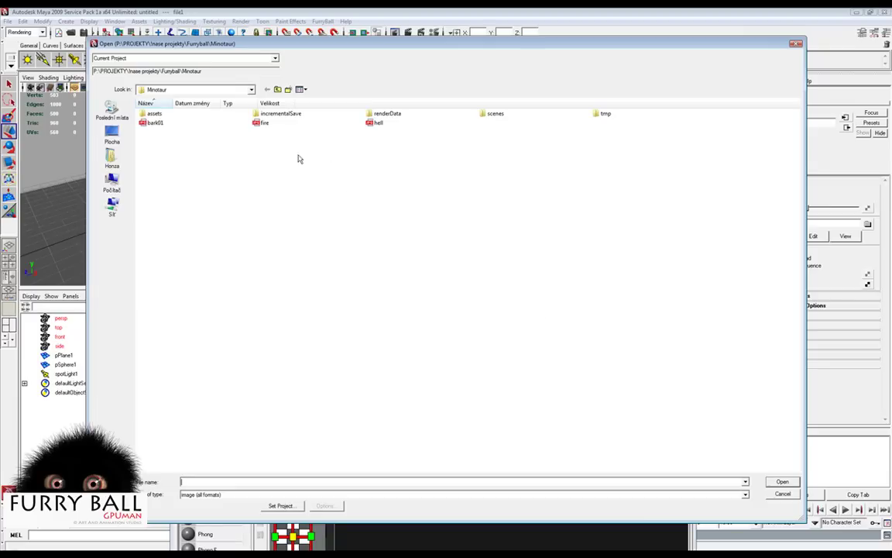
pyautogui.doubleClick(263, 123)
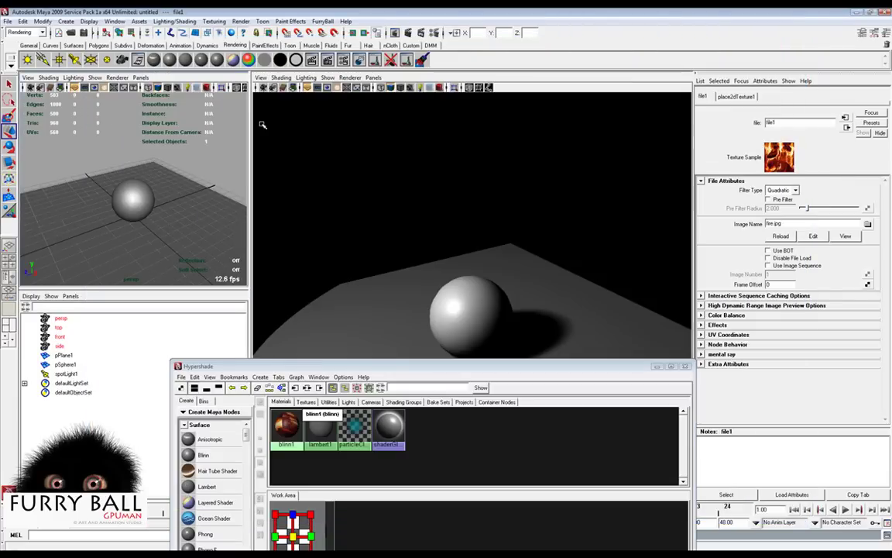
# - Enable Textures and Bump Mapping in the viewport's default FurryBall render settings
pyautogui.click(293, 433)
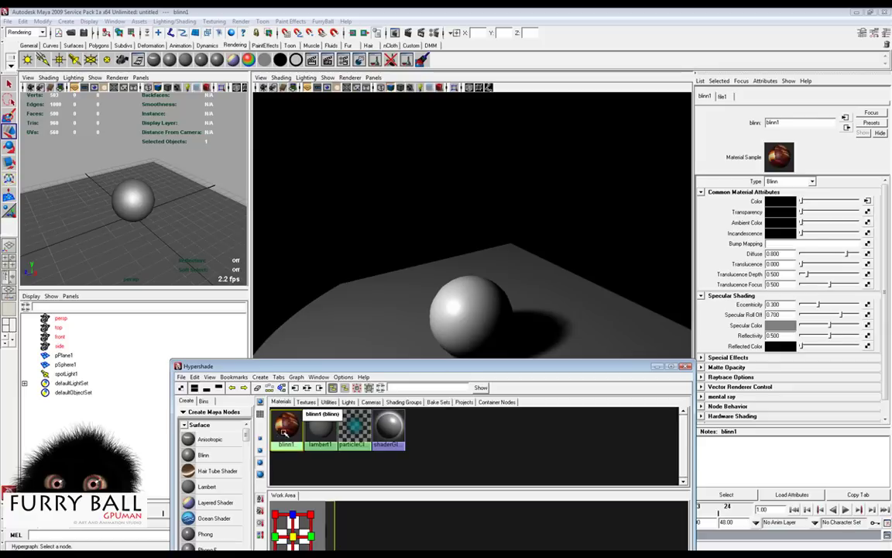
pyautogui.click(349, 78)
pyautogui.moveTo(358, 109)
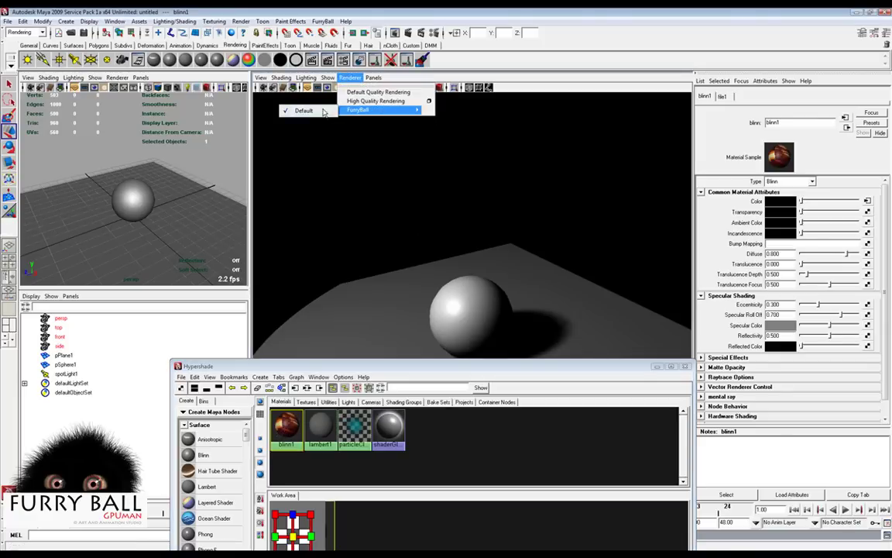
pyautogui.click(325, 109)
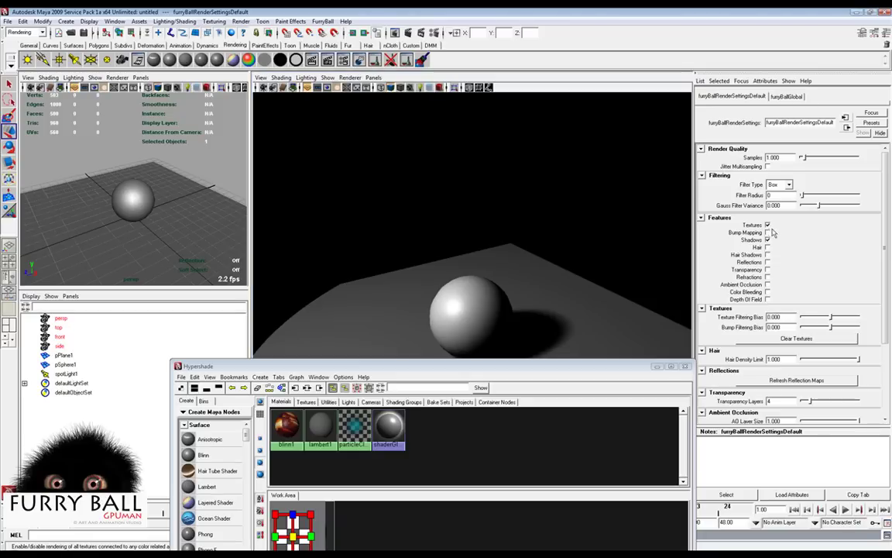
pyautogui.keyDown('alt'); pyautogui.moveTo(151, 236); pyautogui.dragTo(171, 237); pyautogui.keyUp('alt')
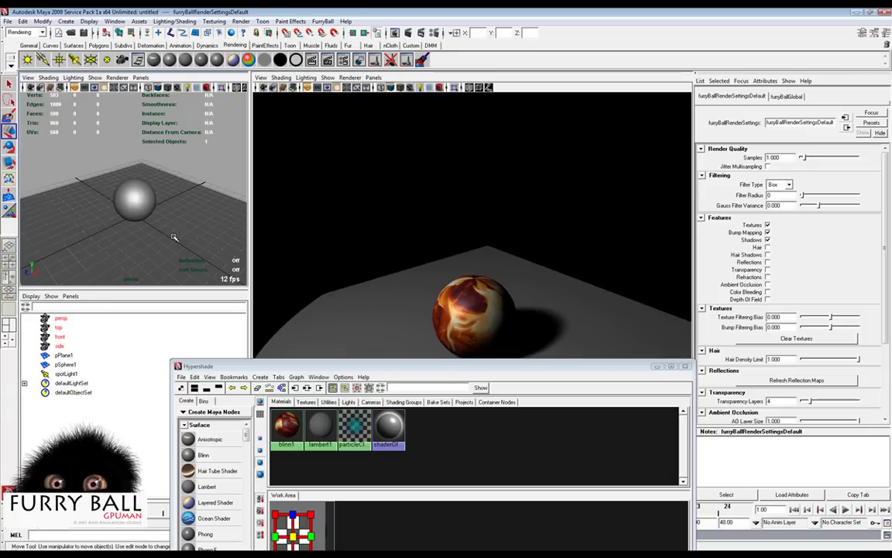
# - Connect a File texture to the Blinn material's bump mapping and load the bark01 image into it
pyautogui.click(285, 433)
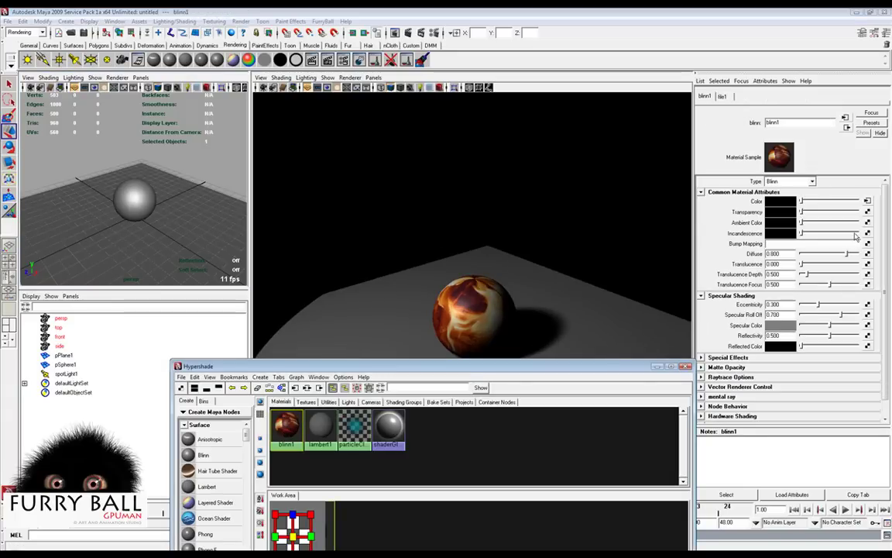
pyautogui.moveTo(540, 369); pyautogui.dragTo(531, 410)
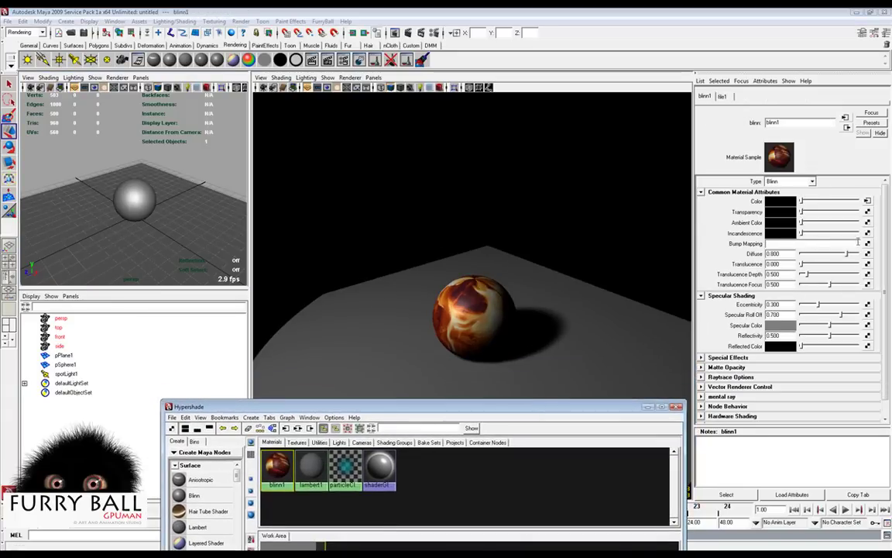
pyautogui.click(868, 243)
pyautogui.click(399, 246)
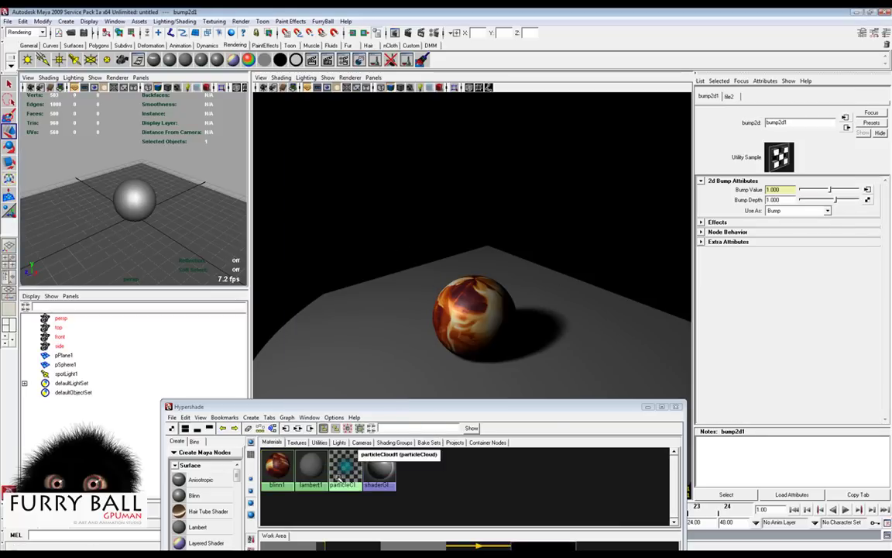
pyautogui.click(277, 467)
pyautogui.click(867, 243)
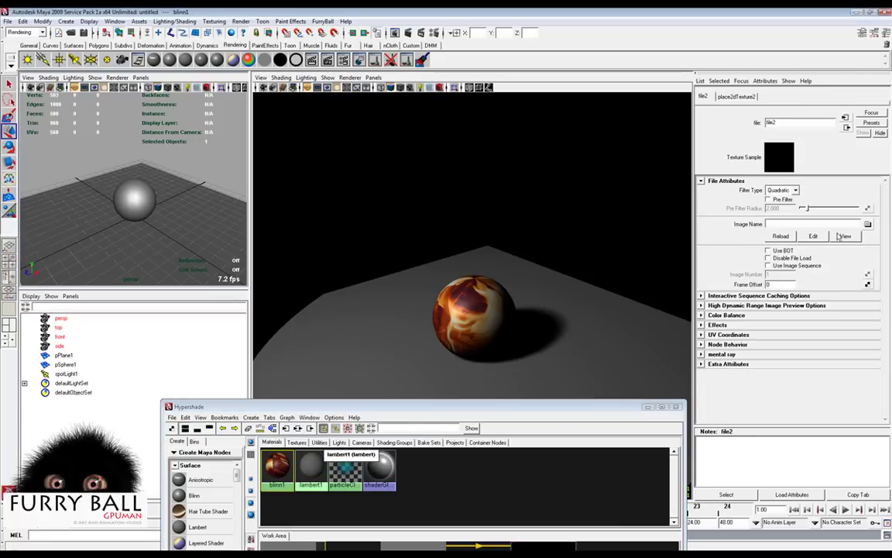
pyautogui.click(868, 225)
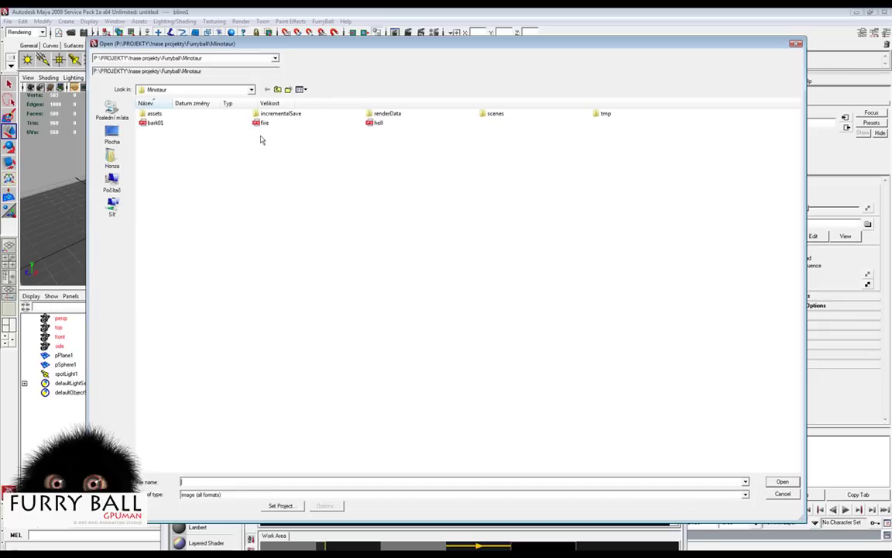
pyautogui.doubleClick(159, 123)
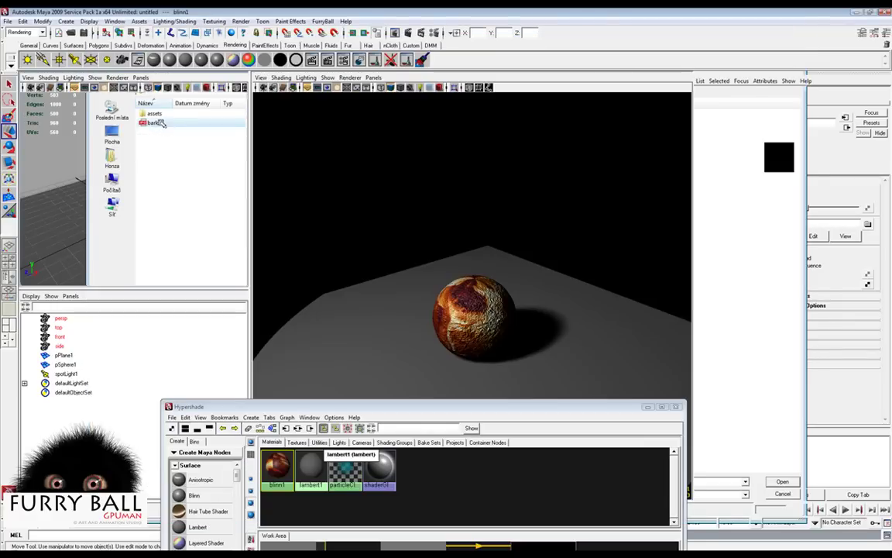
# - Set the bump depth of the Blinn material's bump2d1 node to 1.116
pyautogui.scroll(4, 558, 323)
pyautogui.moveTo(558, 323)
pyautogui.keyDown('alt'); pyautogui.mouseDown()
pyautogui.moveTo(478, 317)
pyautogui.moveTo(543, 315)
pyautogui.mouseUp(); pyautogui.keyUp('alt')
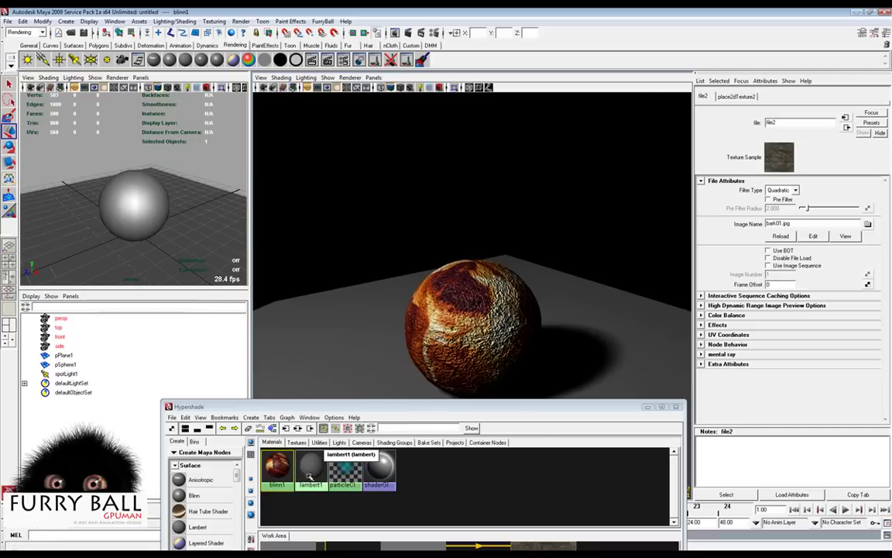
pyautogui.click(277, 467)
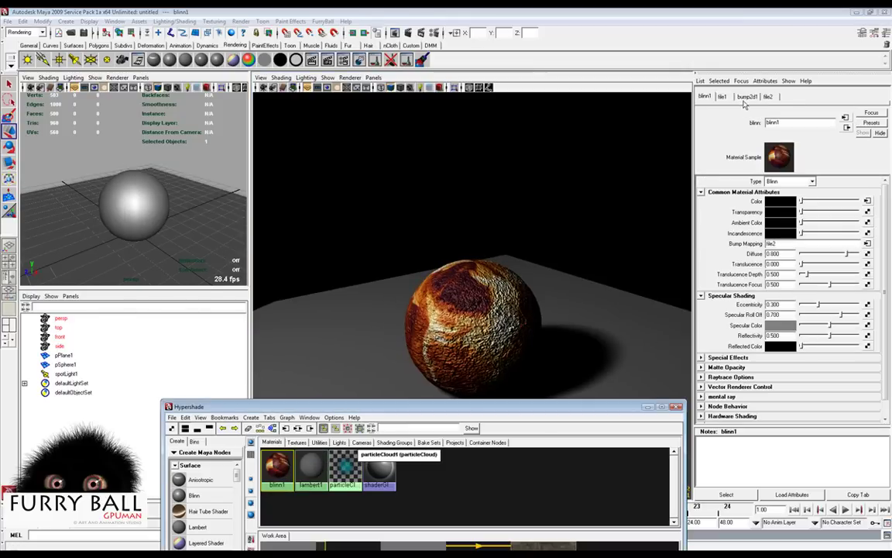
pyautogui.click(747, 96)
pyautogui.moveTo(837, 203); pyautogui.dragTo(831, 201)
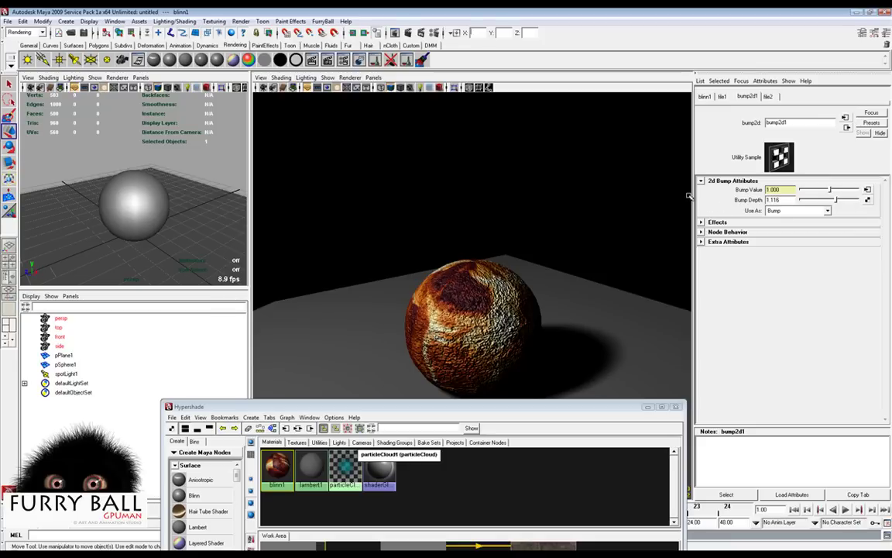
# - Create a second, smaller polygon sphere beside the textured one and raise it slightly above the plane
pyautogui.click(98, 45)
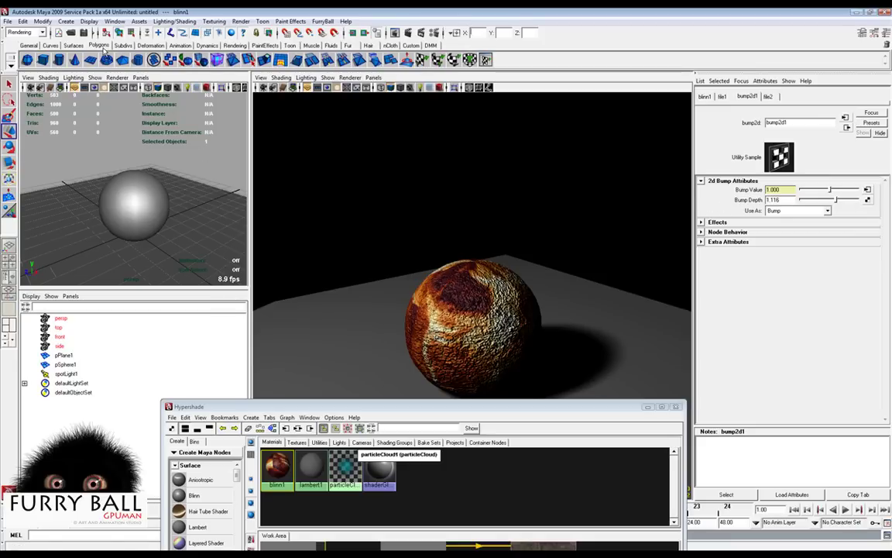
pyautogui.click(27, 60)
pyautogui.moveTo(157, 242); pyautogui.dragTo(190, 213)
pyautogui.scroll(-3, 150, 244)
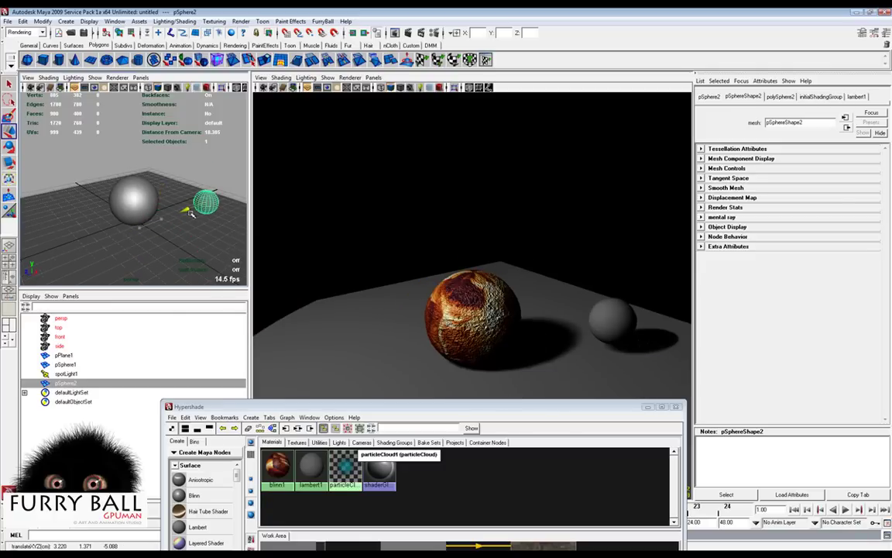
pyautogui.moveTo(209, 177); pyautogui.dragTo(210, 169)
pyautogui.moveTo(239, 199); pyautogui.dragTo(233, 197)
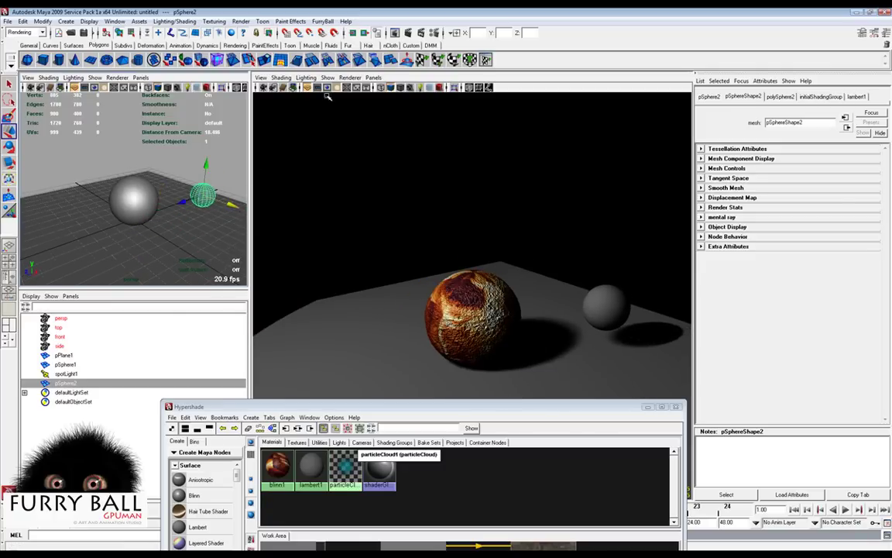
# - Add a FurryBall hair system to the second sphere
pyautogui.click(323, 21)
pyautogui.moveTo(286, 110)
pyautogui.click(203, 106)
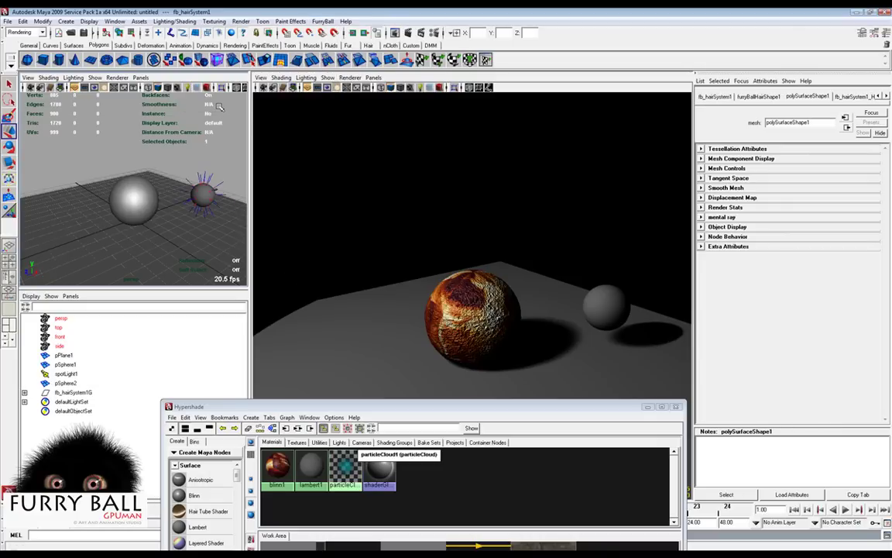
# - Enable Hair and Hair Shadows in the viewport's default FurryBall render settings
pyautogui.keyDown('alt'); pyautogui.moveTo(216, 184); pyautogui.dragTo(241, 186, button='right'); pyautogui.keyUp('alt')
pyautogui.keyDown('alt'); pyautogui.moveTo(240, 185); pyautogui.dragTo(198, 186, button='middle'); pyautogui.keyUp('alt')
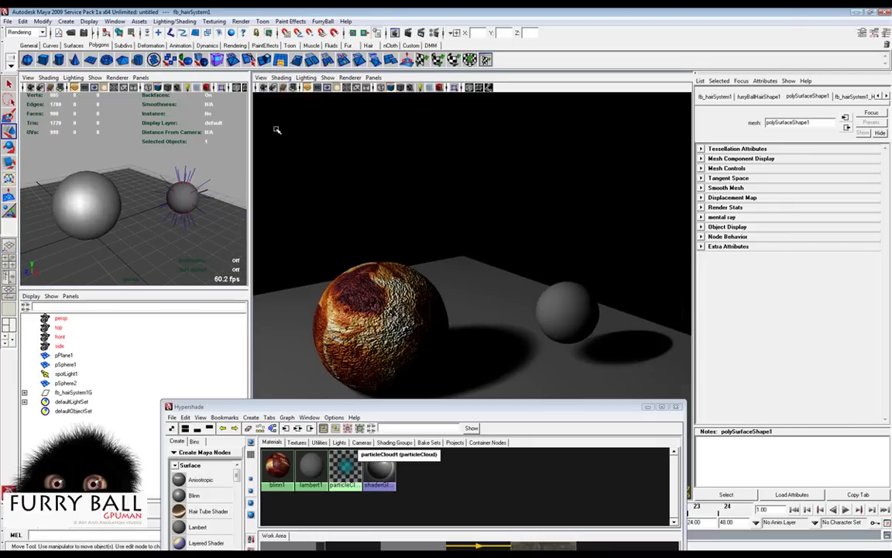
pyautogui.click(350, 78)
pyautogui.moveTo(354, 111)
pyautogui.click(306, 110)
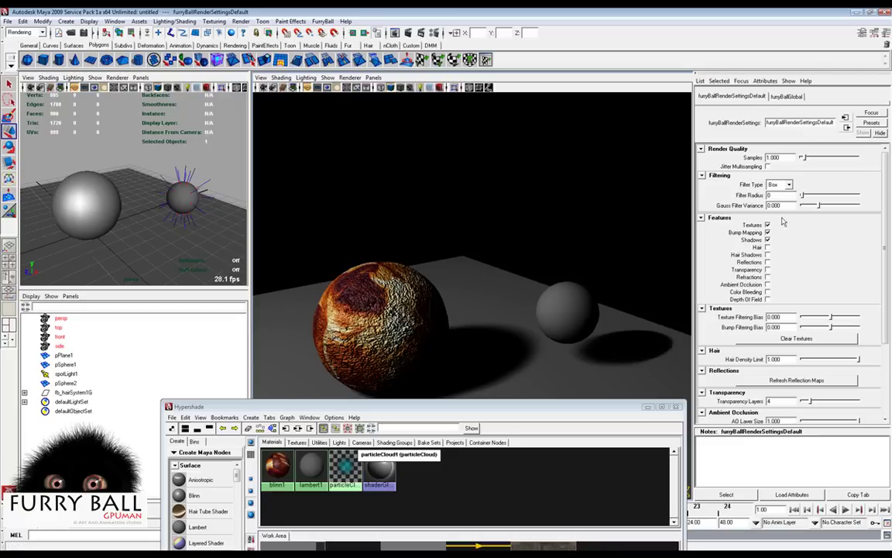
pyautogui.click(768, 247)
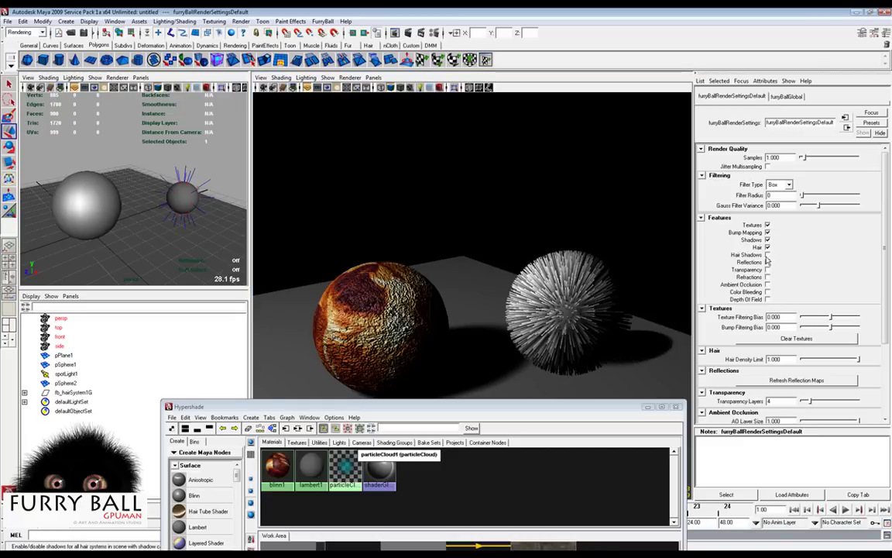
pyautogui.click(768, 255)
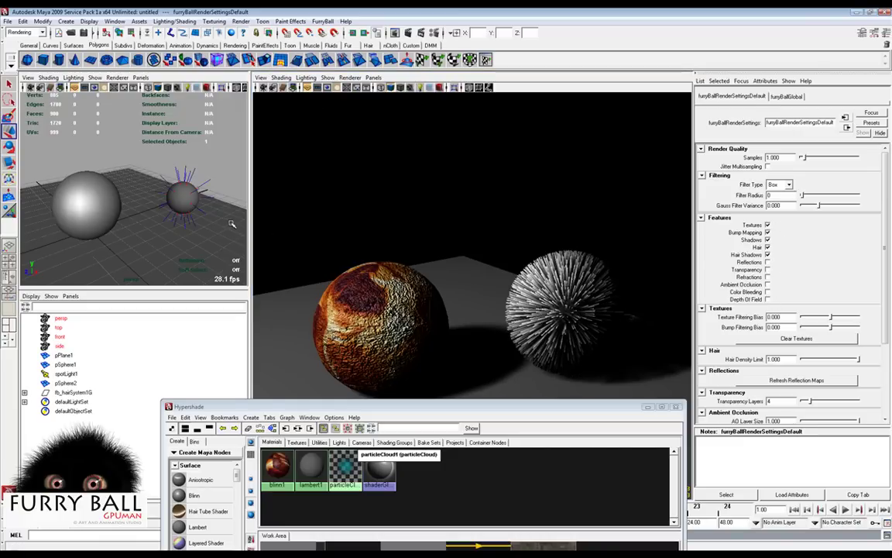
# - Set the tip color of the second sphere's hair to saturated orange with hue 17.33, saturation 1 and value 1
pyautogui.click(193, 188)
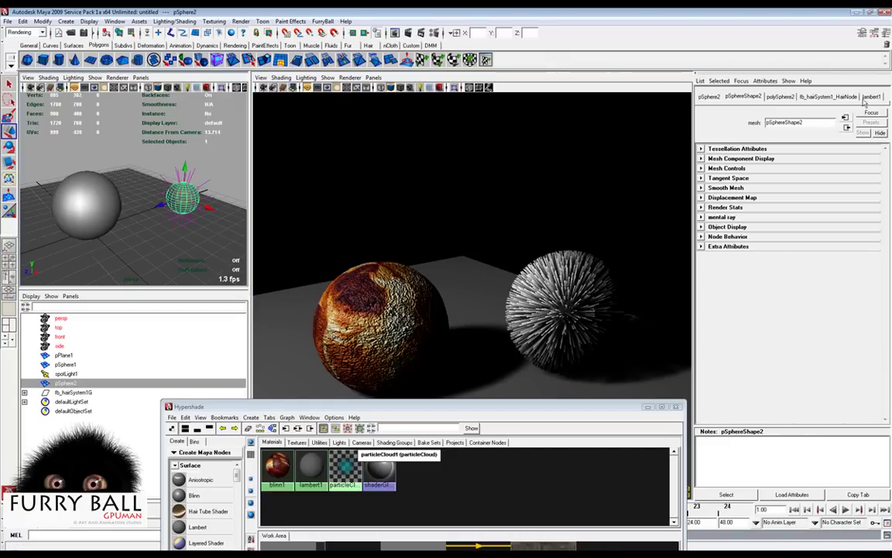
pyautogui.click(825, 97)
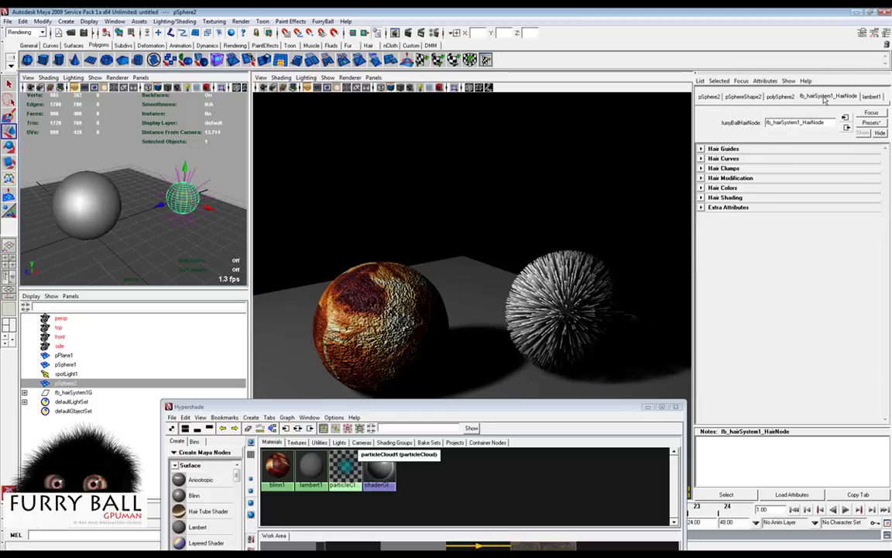
pyautogui.click(704, 149)
pyautogui.click(701, 150)
pyautogui.click(703, 159)
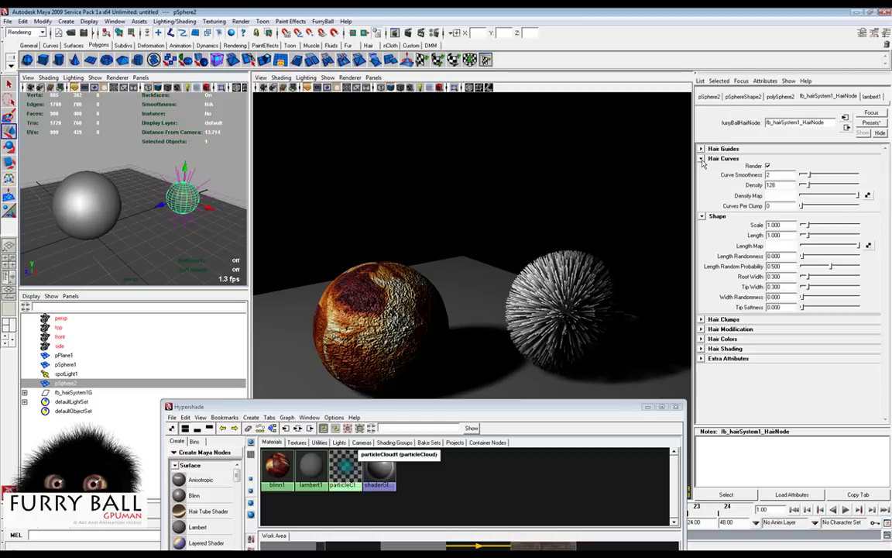
pyautogui.click(702, 159)
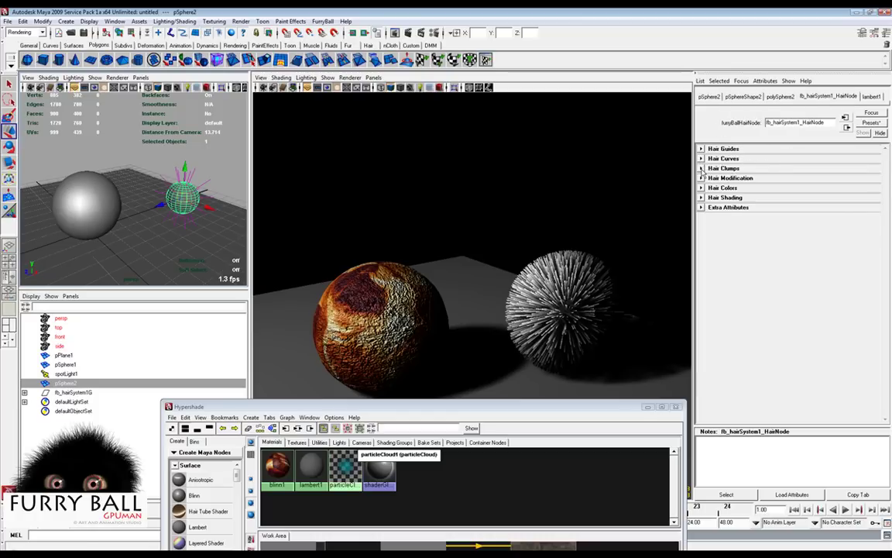
pyautogui.click(702, 169)
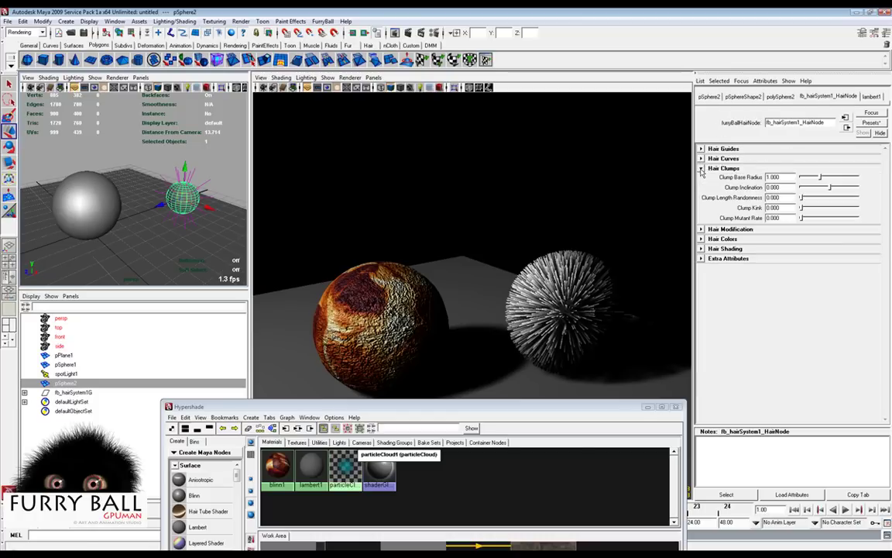
pyautogui.click(702, 239)
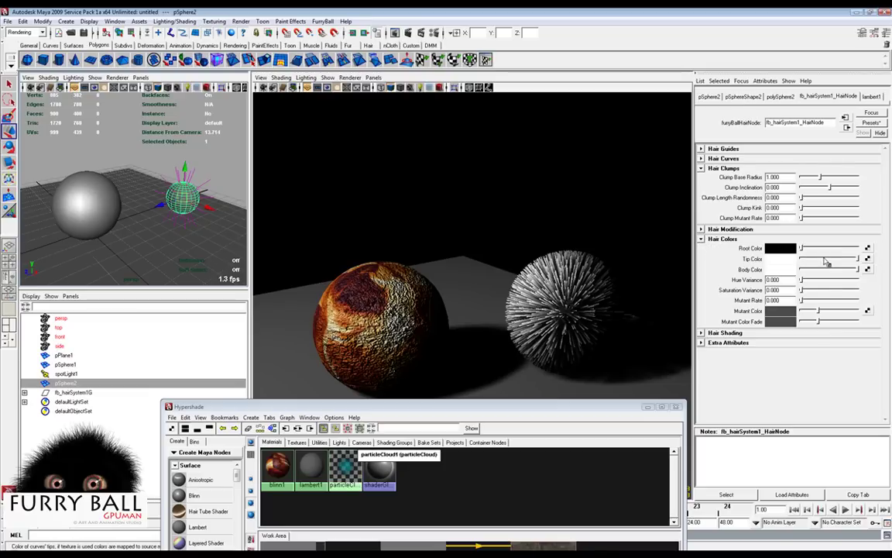
pyautogui.click(778, 261)
pyautogui.moveTo(178, 174); pyautogui.dragTo(192, 169)
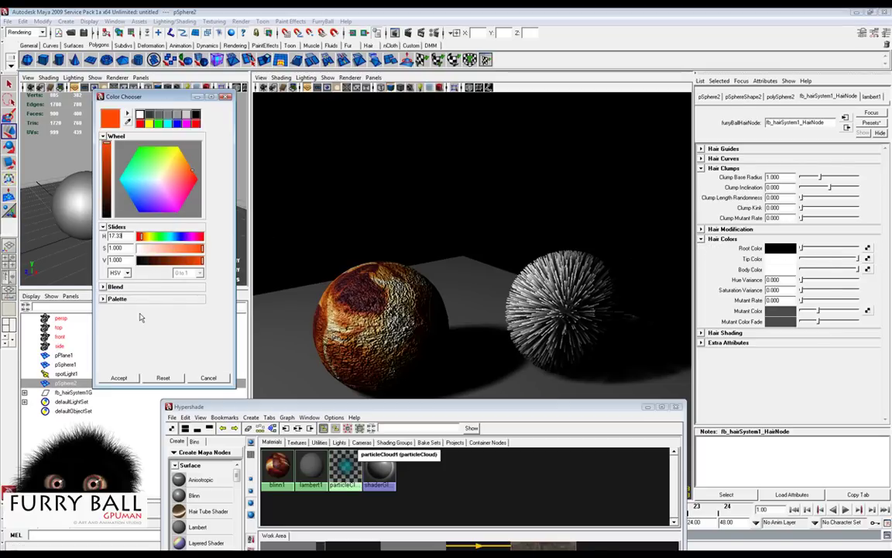
pyautogui.click(119, 378)
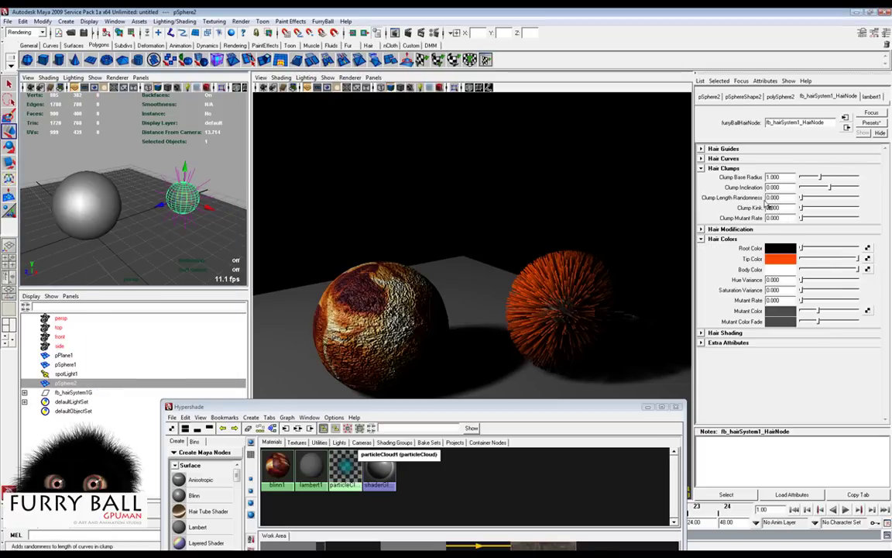
# - Set hair density to 500, length 1.157, length randomness 0.174, length random probability 0.372, root width 0.554 and tip width 0.035
pyautogui.click(701, 167)
pyautogui.click(701, 159)
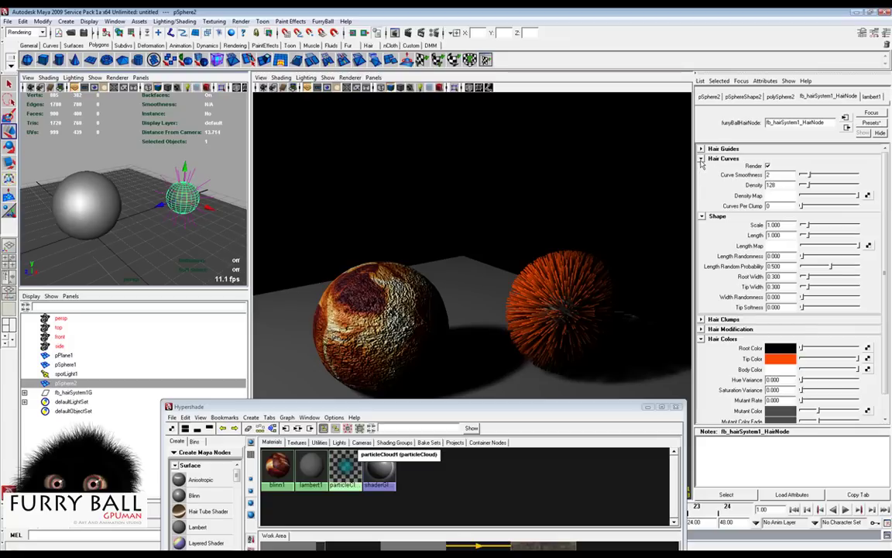
pyautogui.doubleClick(782, 185)
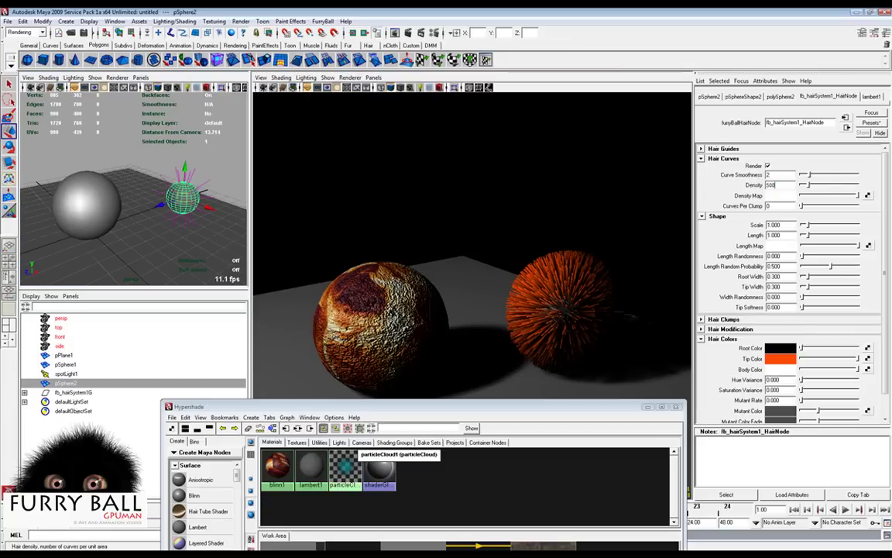
pyautogui.press('Return')
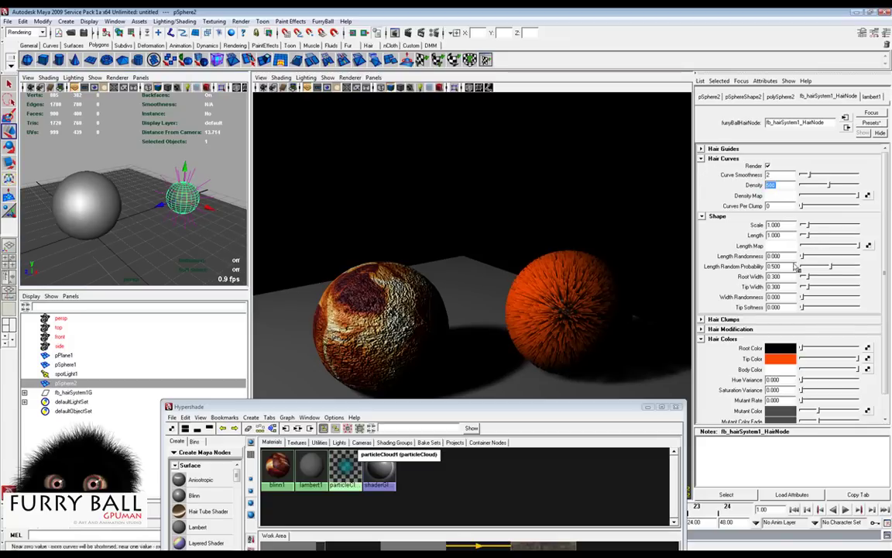
pyautogui.moveTo(807, 235); pyautogui.dragTo(812, 276)
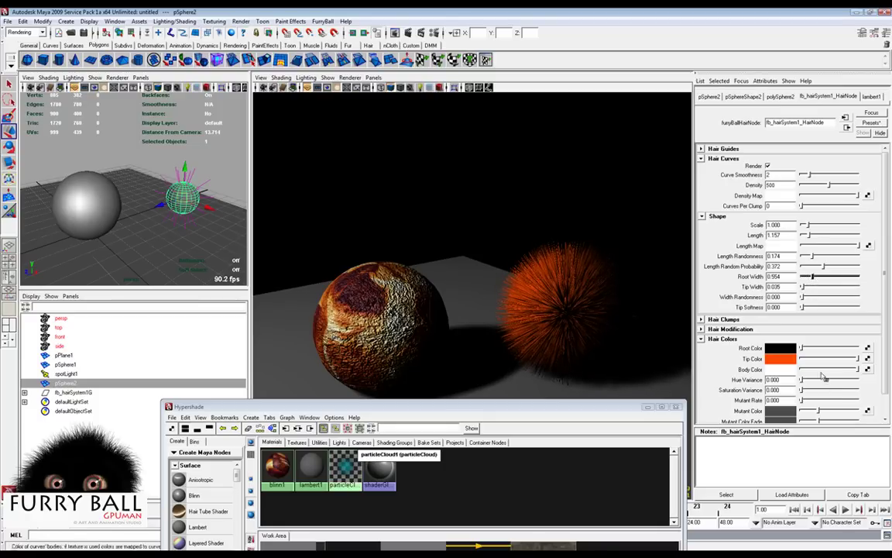
# - Modify the hair with waviness 0.562, inclination 24.546 and bend randomness 0.512
pyautogui.moveTo(607, 306)
pyautogui.keyDown('alt'); pyautogui.mouseDown()
pyautogui.moveTo(506, 313)
pyautogui.moveTo(598, 316)
pyautogui.mouseUp(); pyautogui.keyUp('alt')
pyautogui.click(701, 328)
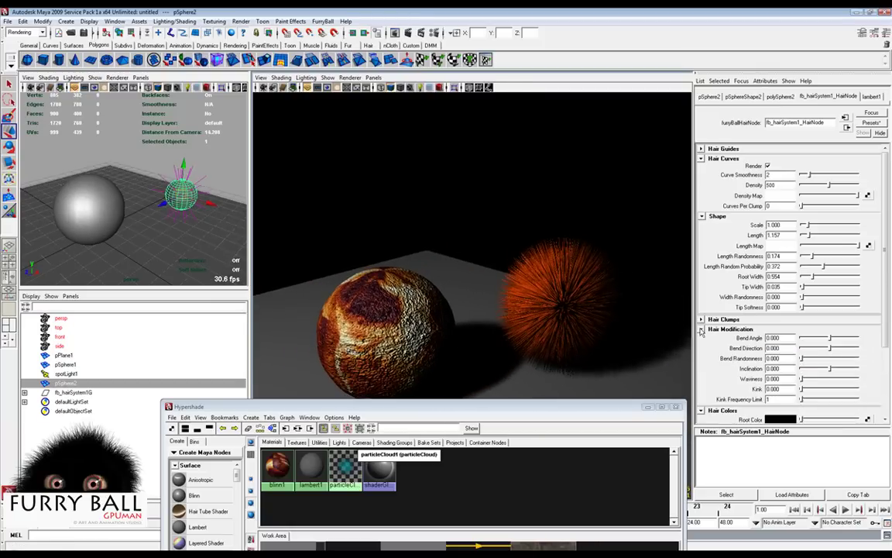
pyautogui.moveTo(803, 379)
pyautogui.mouseDown()
pyautogui.moveTo(840, 370)
pyautogui.moveTo(813, 360)
pyautogui.moveTo(830, 358)
pyautogui.mouseUp()
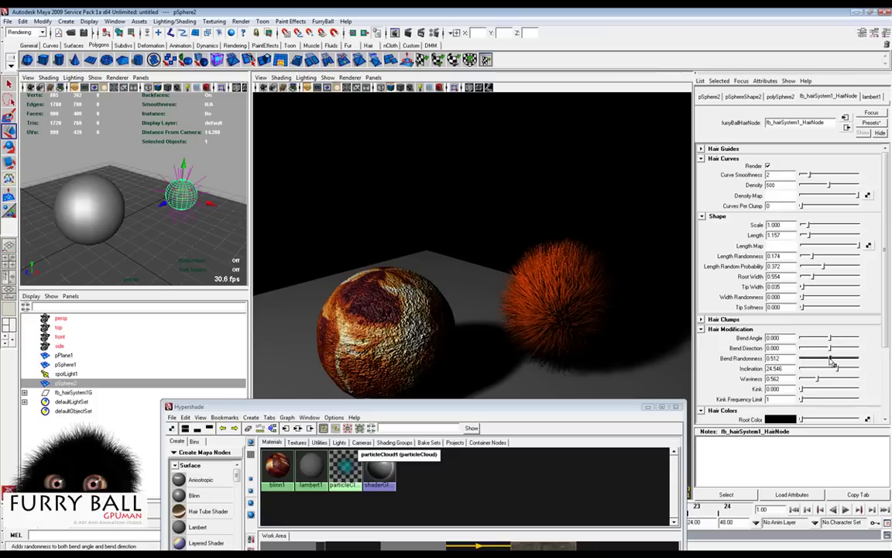
# - Set Samples to 2 and enable Jitter Multisampling in the viewport's default FurryBall render settings
pyautogui.keyDown('alt'); pyautogui.moveTo(606, 313); pyautogui.dragTo(566, 268, button='right'); pyautogui.keyUp('alt')
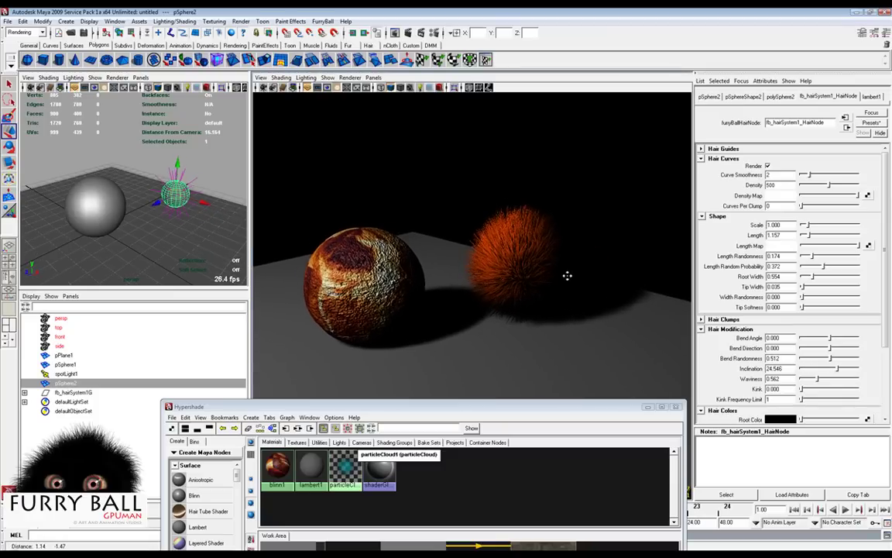
pyautogui.click(349, 77)
pyautogui.moveTo(357, 112)
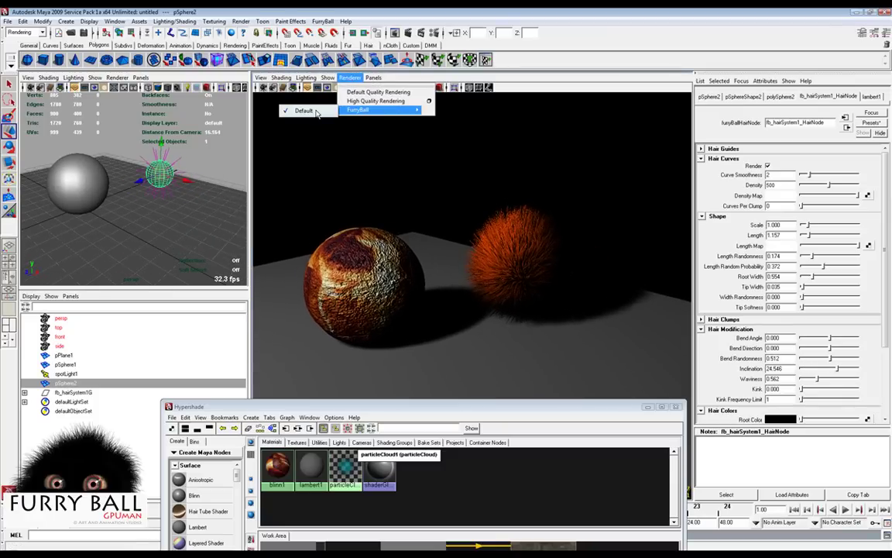
pyautogui.click(310, 111)
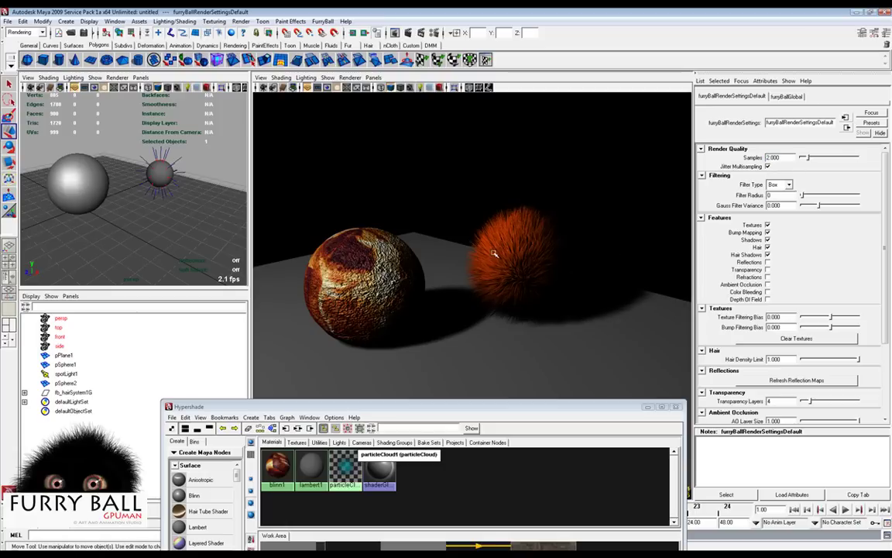
pyautogui.scroll(3, 583, 245)
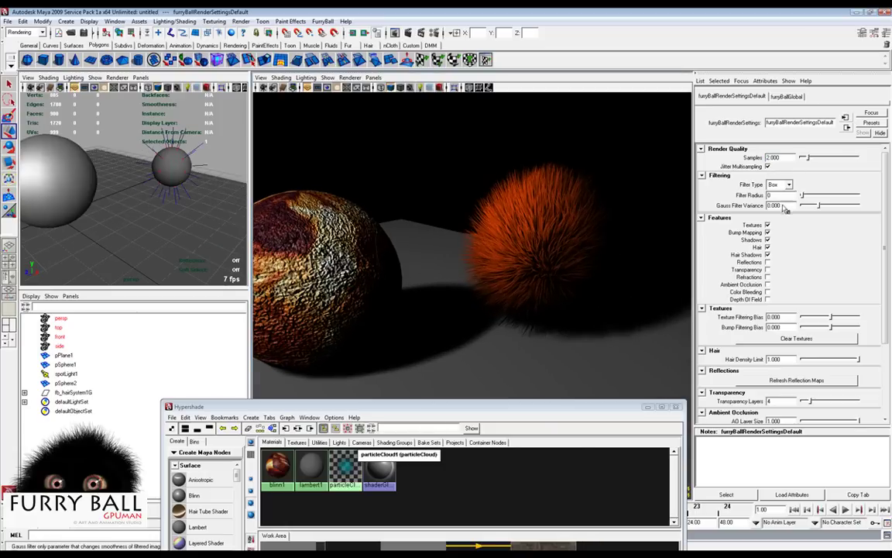
# - Set the render filter type to Gauss with filter radius 2 and Gauss filter variance -0.2
pyautogui.click(781, 185)
pyautogui.click(778, 210)
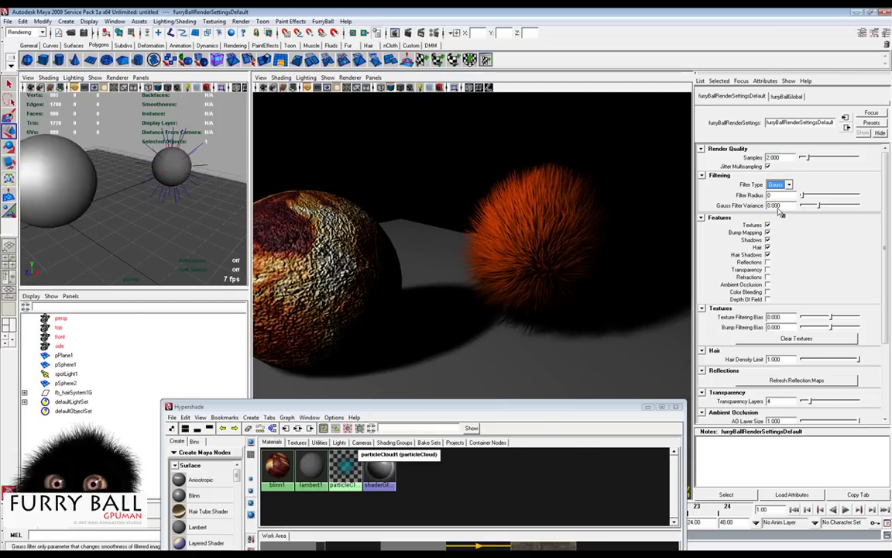
pyautogui.doubleClick(777, 196)
pyautogui.click(780, 206)
pyautogui.write('0.5')
pyautogui.press('Return')
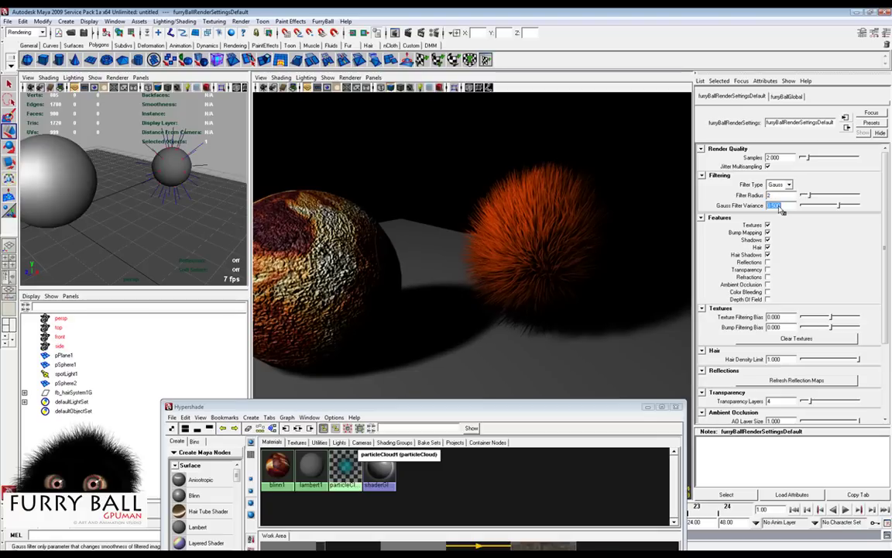
pyautogui.write('-0.2')
pyautogui.press('Return')
# - Create a third polygon sphere, move it beside the textured sphere and scale it up to a similar size
pyautogui.keyDown('alt'); pyautogui.moveTo(454, 230); pyautogui.dragTo(427, 269); pyautogui.keyUp('alt')
pyautogui.scroll(-5, 483, 268)
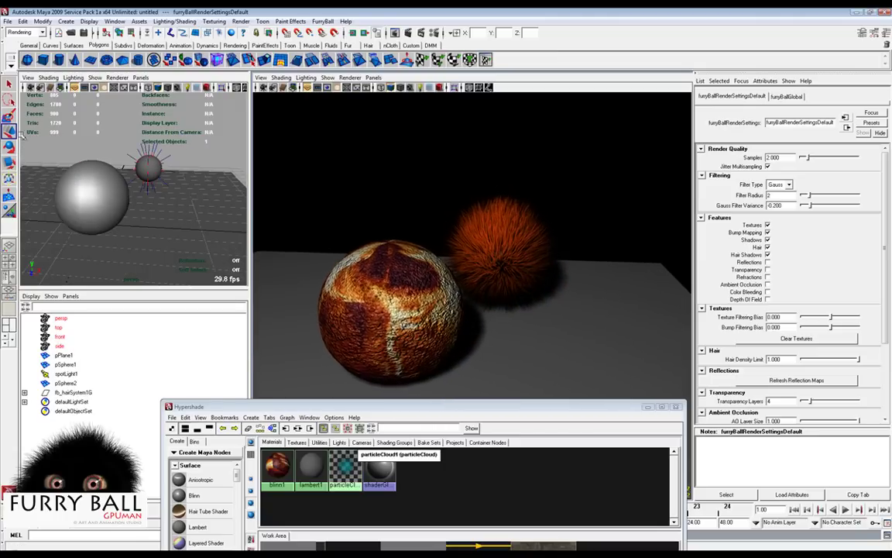
pyautogui.click(27, 60)
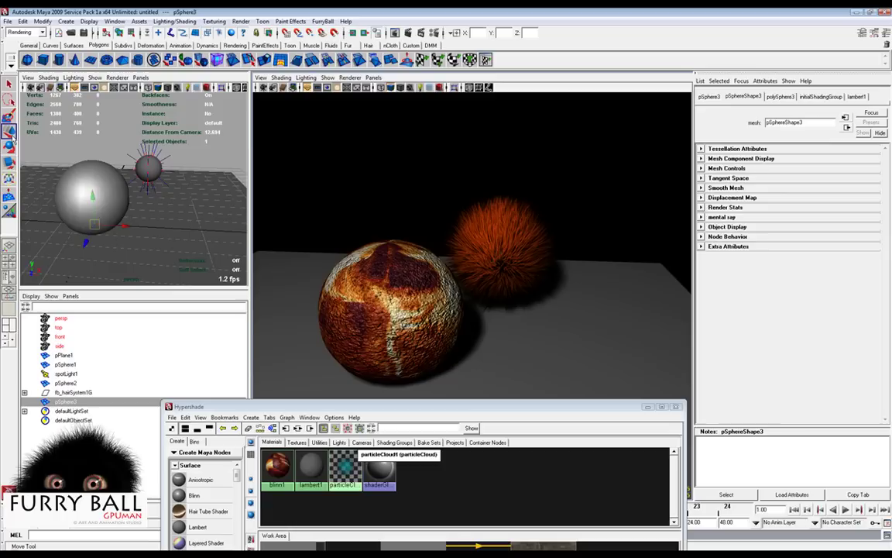
pyautogui.moveTo(121, 226); pyautogui.dragTo(239, 202)
pyautogui.press('r')
# - Create a Blinn material named reflex and assign it to the third sphere
pyautogui.moveTo(275, 406); pyautogui.dragTo(279, 314)
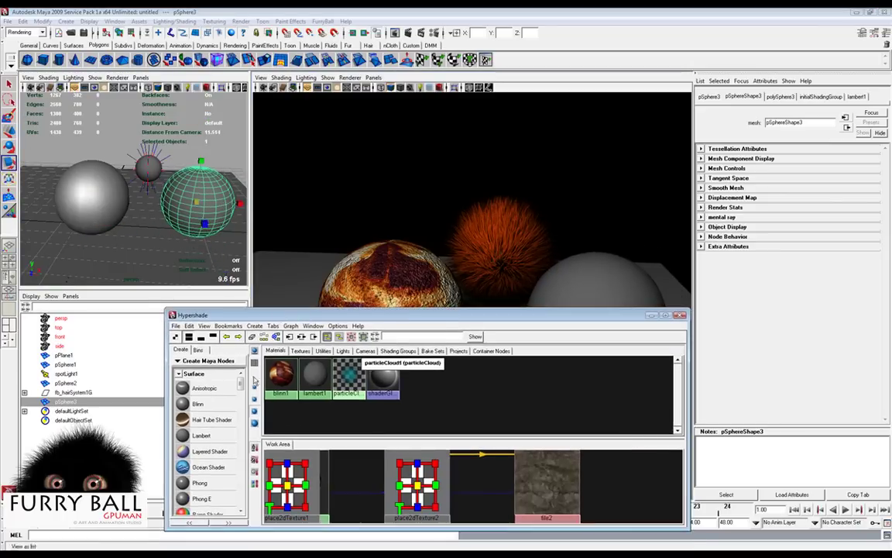
pyautogui.click(186, 404)
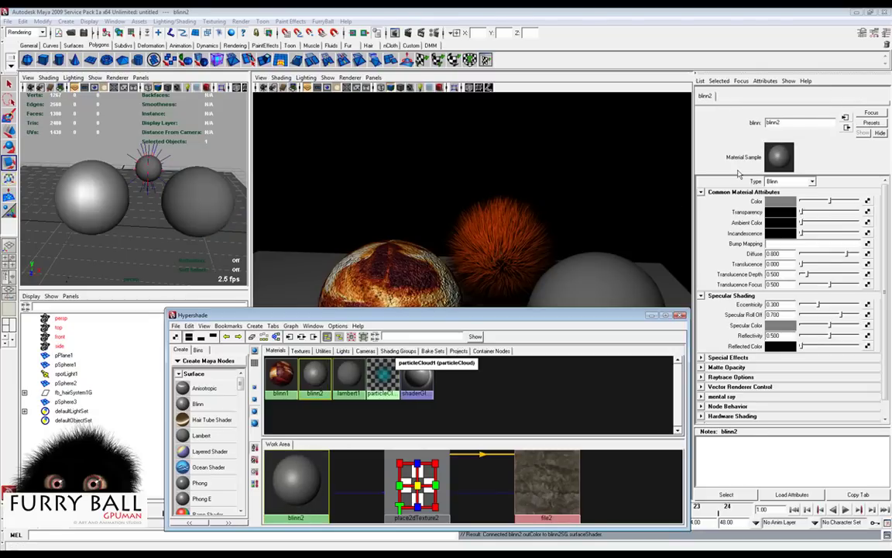
pyautogui.click(794, 123)
pyautogui.write('reflex')
pyautogui.press('Return')
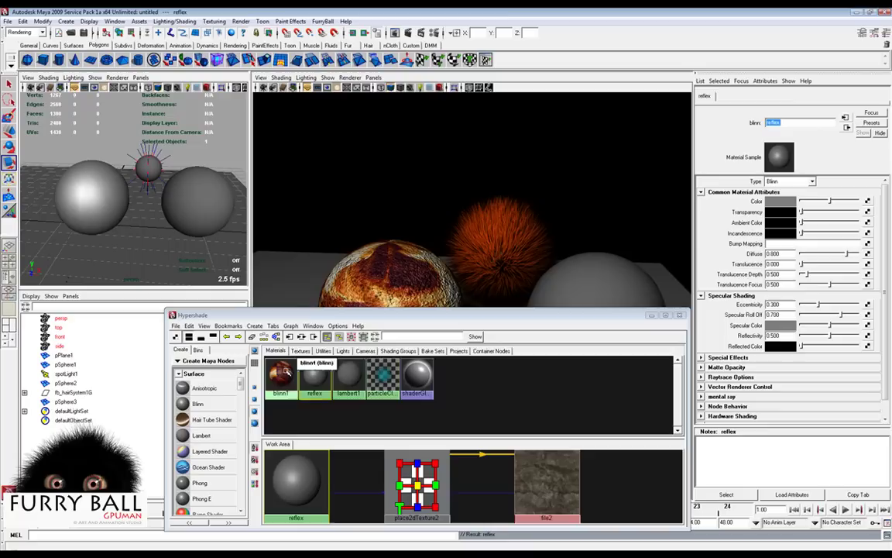
pyautogui.moveTo(316, 378); pyautogui.dragTo(221, 186, button='middle')
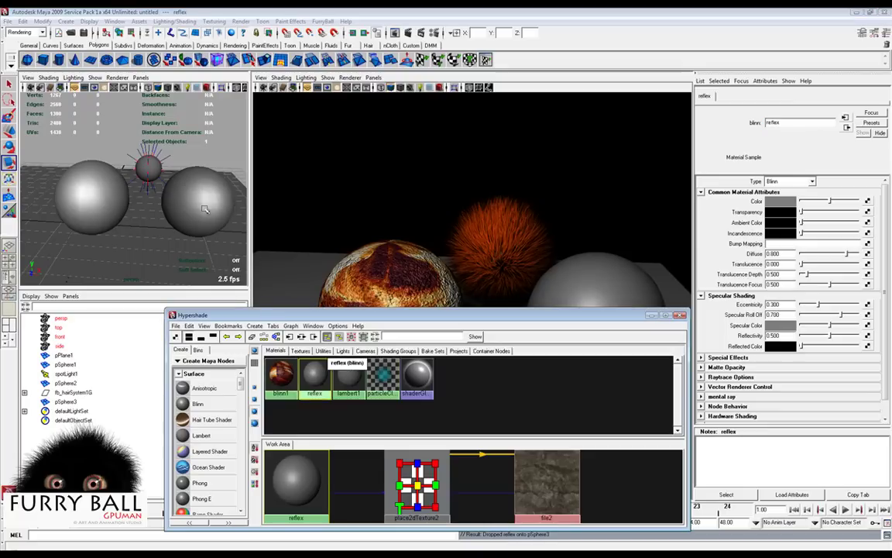
pyautogui.moveTo(457, 321); pyautogui.dragTo(343, 325)
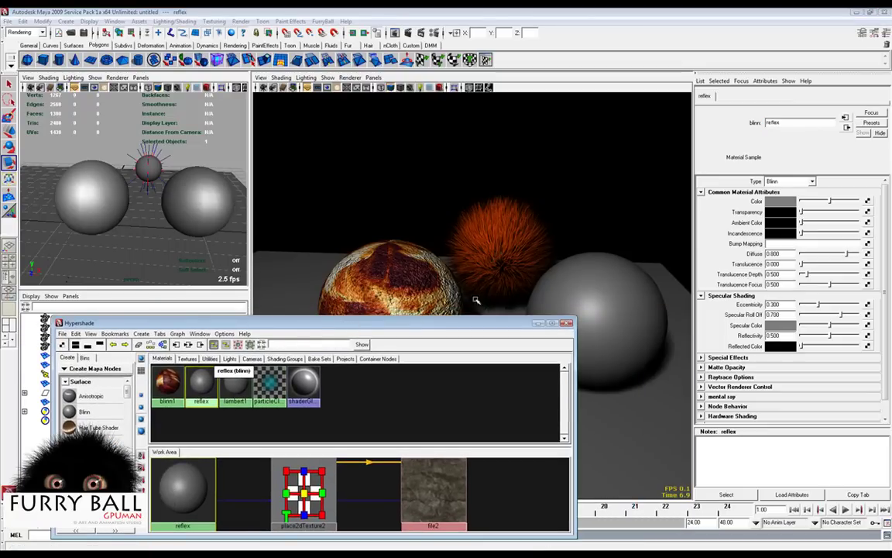
# - Add new FurryBall mesh attributes to the third sphere
pyautogui.click(199, 194)
pyautogui.click(322, 21)
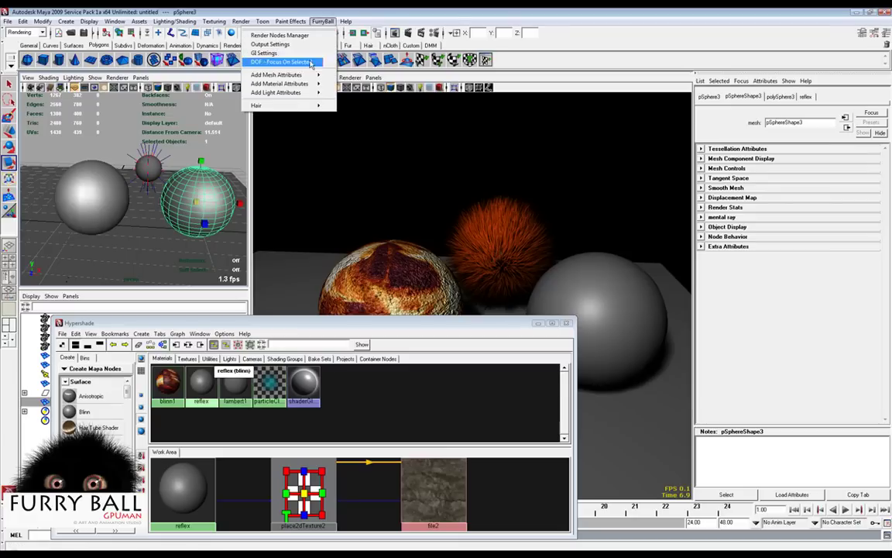
pyautogui.moveTo(304, 81)
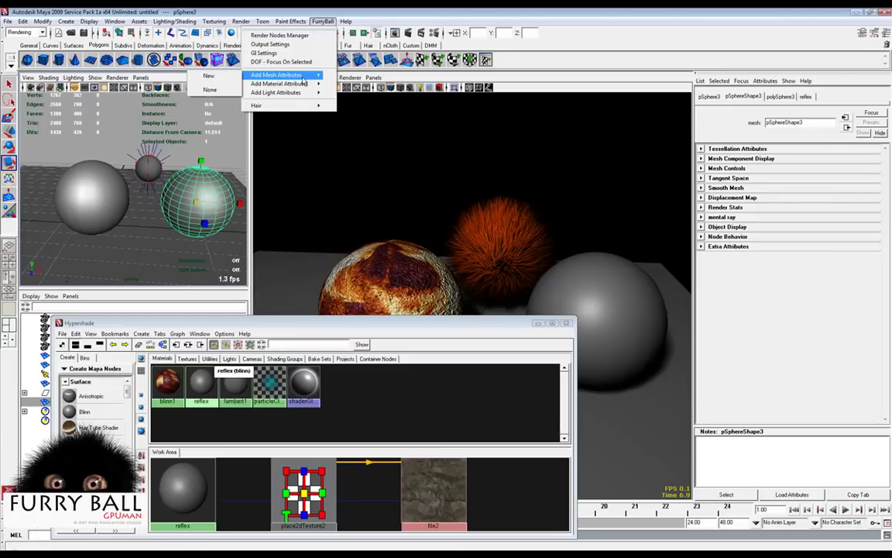
pyautogui.click(209, 76)
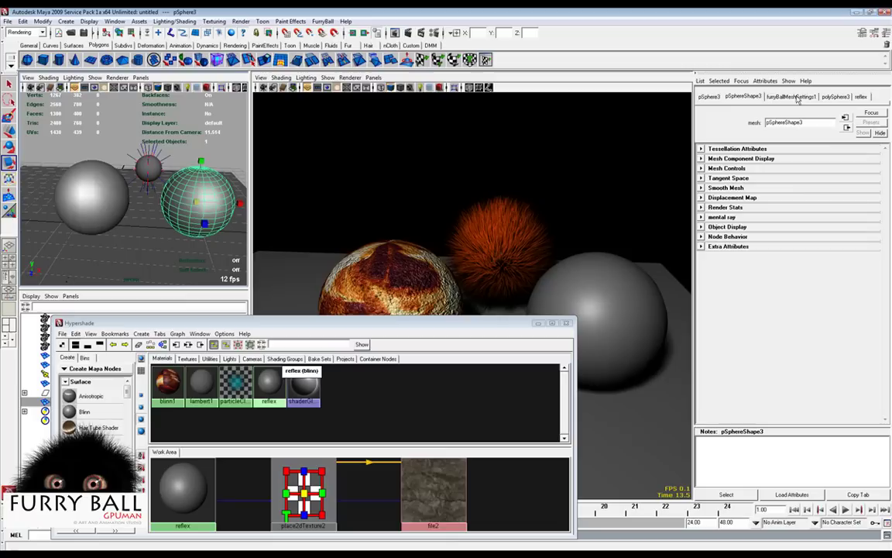
# - Enable Reflect Map in the third sphere's FurryBall mesh settings and set the reflect map size to 512
pyautogui.click(796, 99)
pyautogui.click(701, 150)
pyautogui.click(703, 150)
pyautogui.click(702, 158)
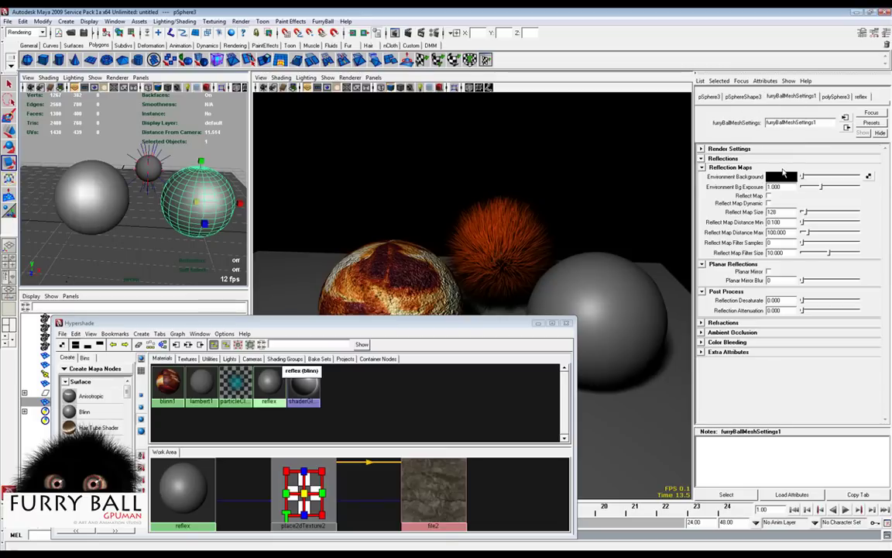
pyautogui.click(770, 196)
pyautogui.write('512')
pyautogui.press('Return')
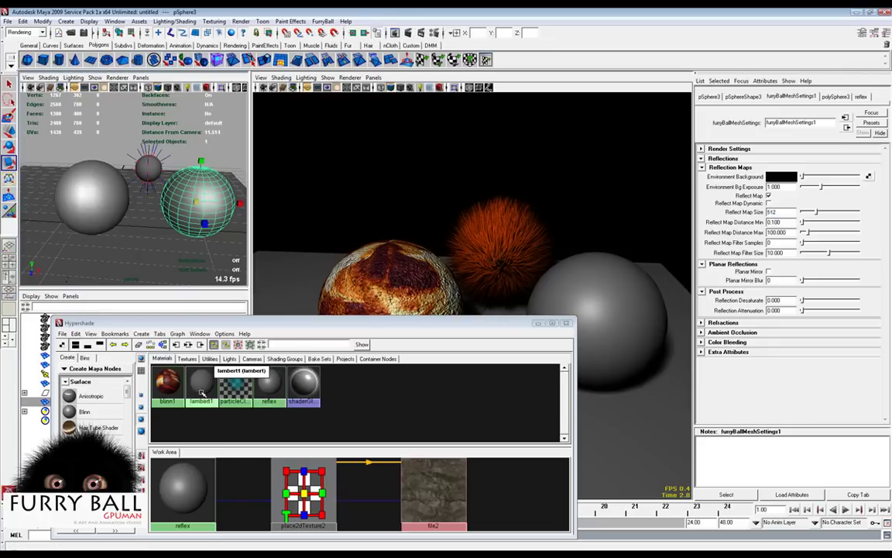
# - Raise the reflex material's reflected color to mid grey and set its reflectivity to 0.744
pyautogui.click(269, 385)
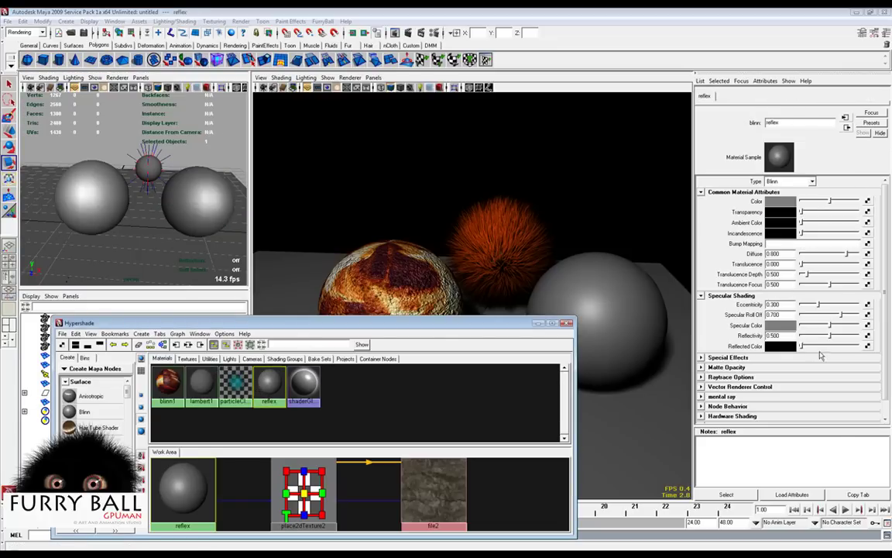
pyautogui.moveTo(829, 335); pyautogui.dragTo(840, 338)
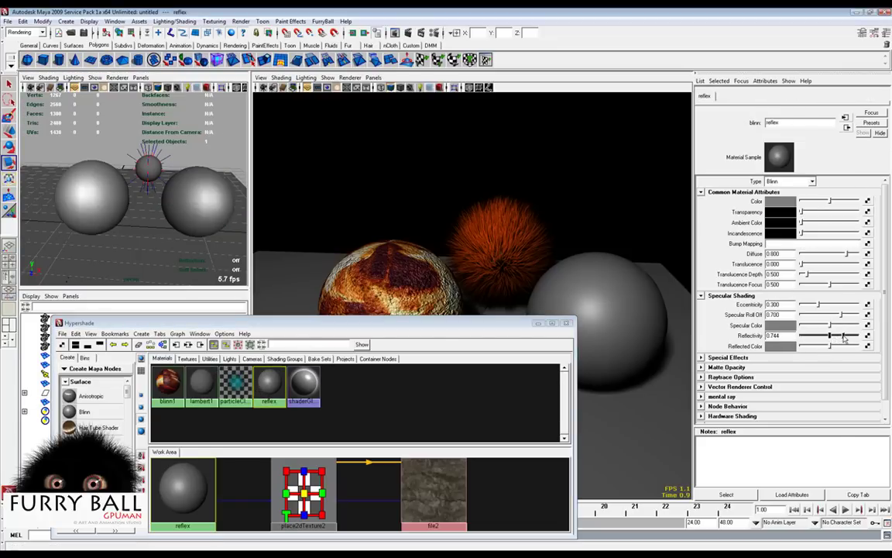
# - Enable Reflections among the features in the FurryBall render settings
pyautogui.click(350, 77)
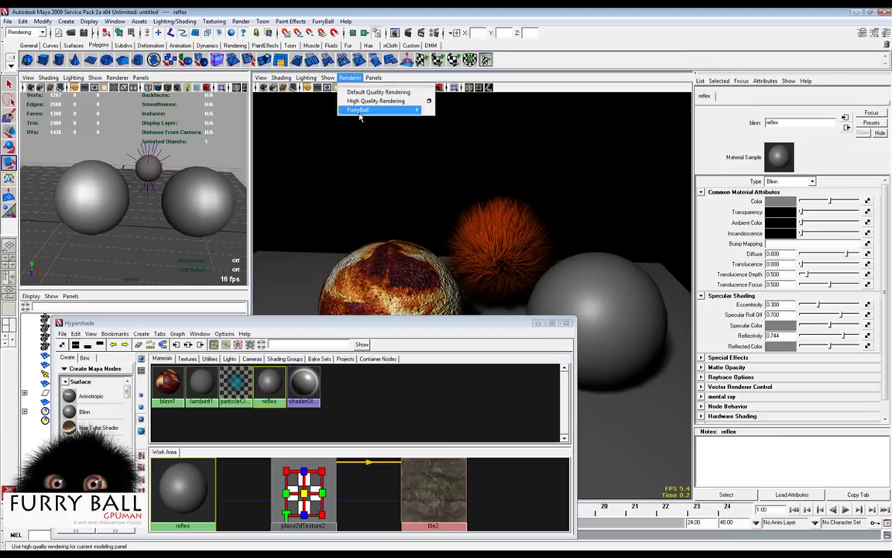
pyautogui.click(362, 107)
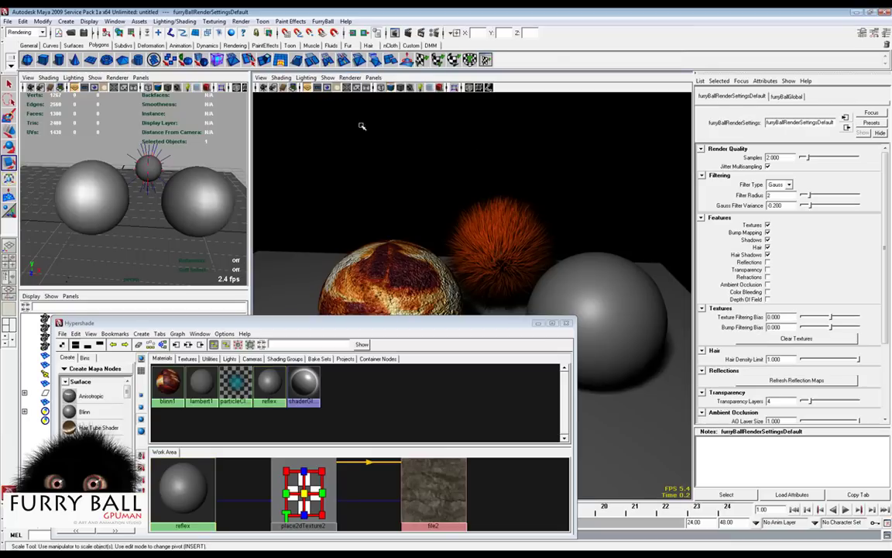
pyautogui.click(768, 262)
pyautogui.moveTo(487, 328); pyautogui.dragTo(470, 354)
pyautogui.moveTo(588, 310)
pyautogui.keyDown('alt'); pyautogui.mouseDown()
pyautogui.moveTo(646, 322)
pyautogui.moveTo(575, 323)
pyautogui.moveTo(587, 318)
pyautogui.mouseUp(); pyautogui.keyUp('alt')
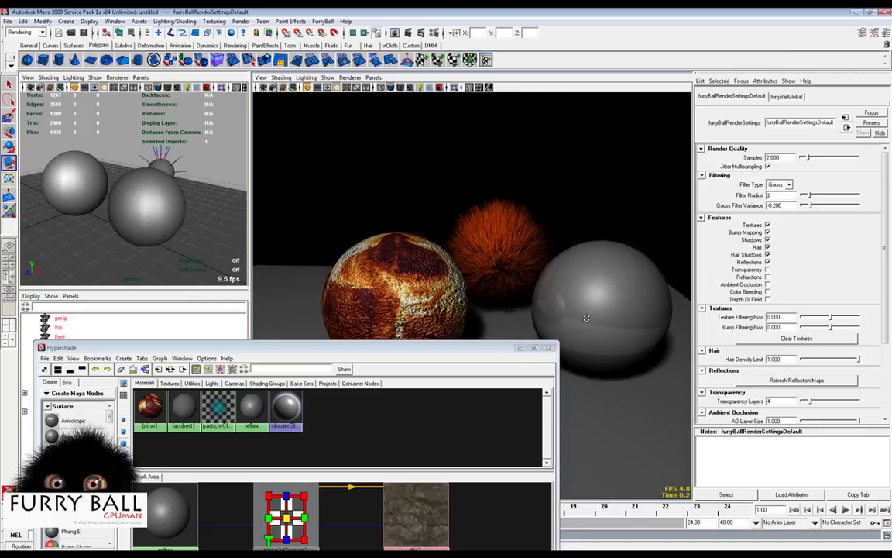
# - Enable Reflect Map Dynamic in the third sphere's FurryBall mesh settings and move the sphere a little farther from the textured sphere
pyautogui.click(602, 290)
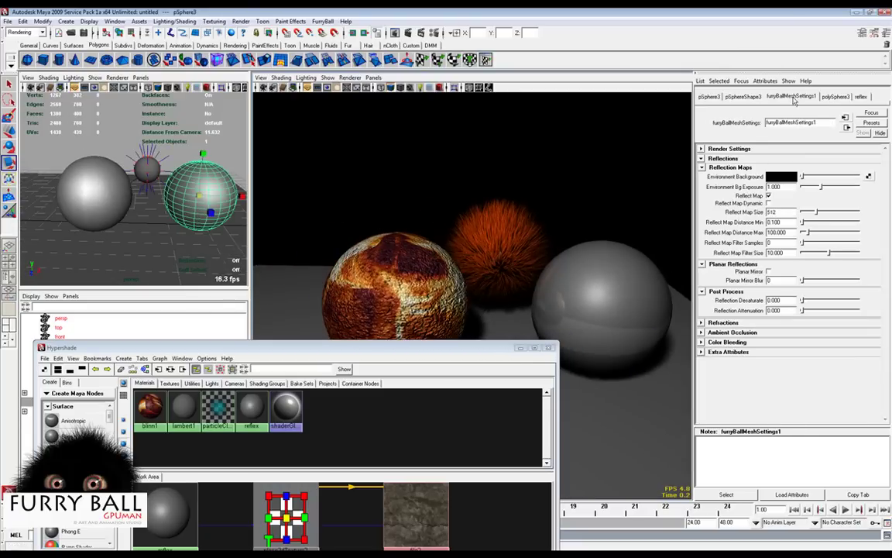
pyautogui.click(768, 203)
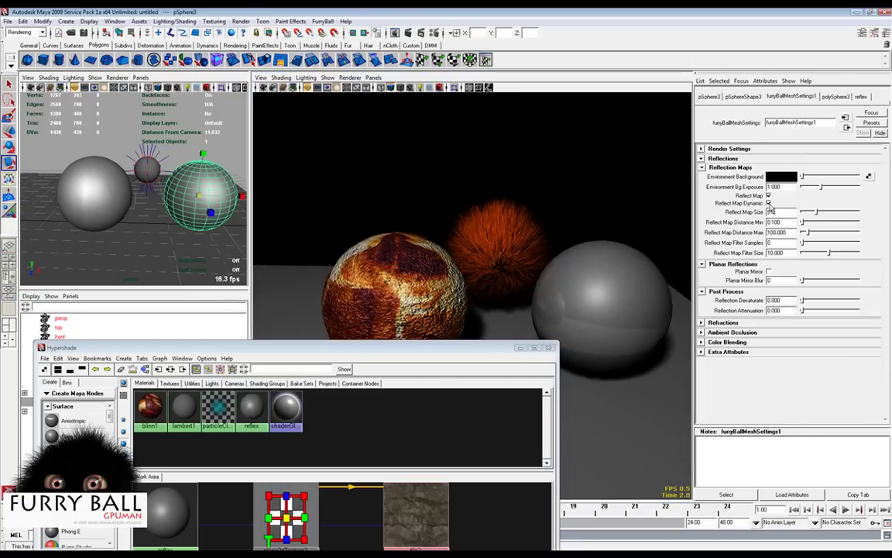
pyautogui.press('w')
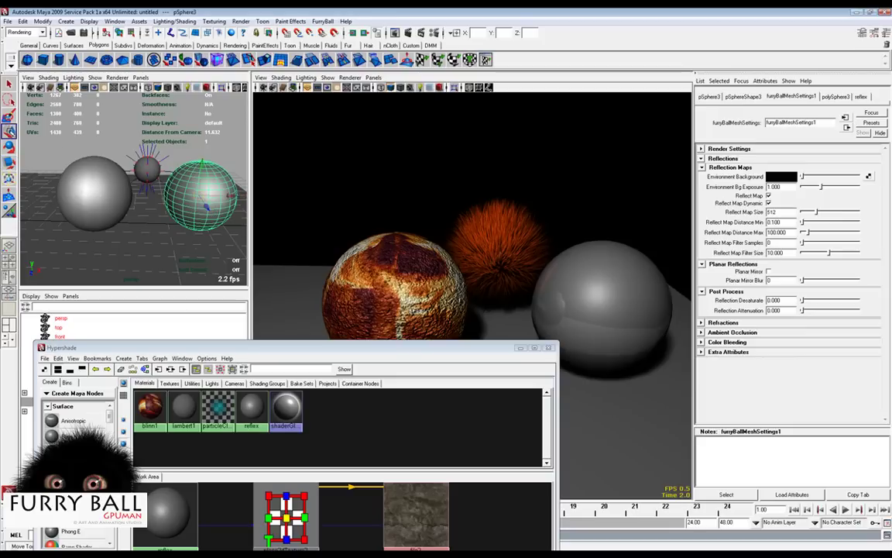
pyautogui.moveTo(188, 195); pyautogui.dragTo(220, 185)
pyautogui.keyDown('alt'); pyautogui.moveTo(214, 206); pyautogui.dragTo(206, 203, button='right'); pyautogui.keyUp('alt')
pyautogui.keyDown('alt'); pyautogui.moveTo(214, 204); pyautogui.dragTo(207, 198); pyautogui.keyUp('alt')
pyautogui.keyDown('alt'); pyautogui.moveTo(218, 204); pyautogui.dragTo(201, 193, button='middle'); pyautogui.keyUp('alt')
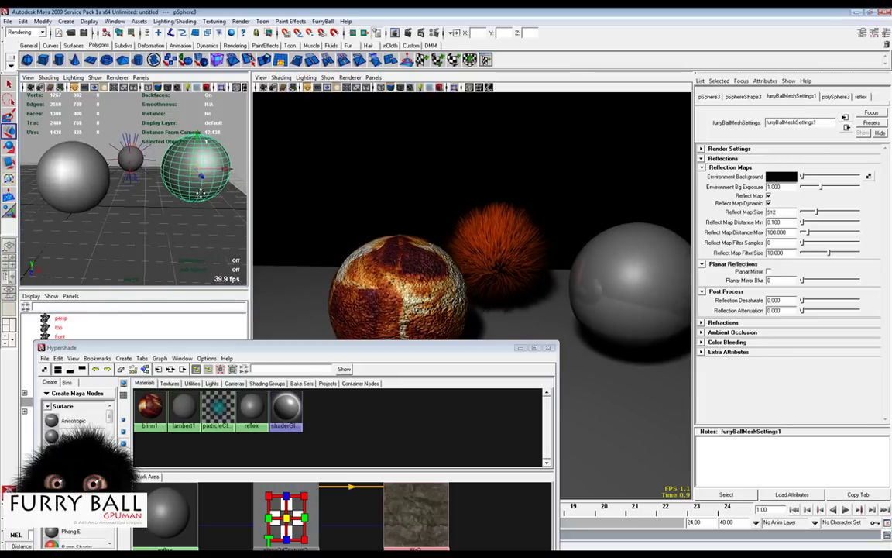
# - Assign the reflex material to the ground plane and add new FurryBall mesh attributes to the plane
pyautogui.moveTo(250, 412); pyautogui.dragTo(166, 260, button='middle')
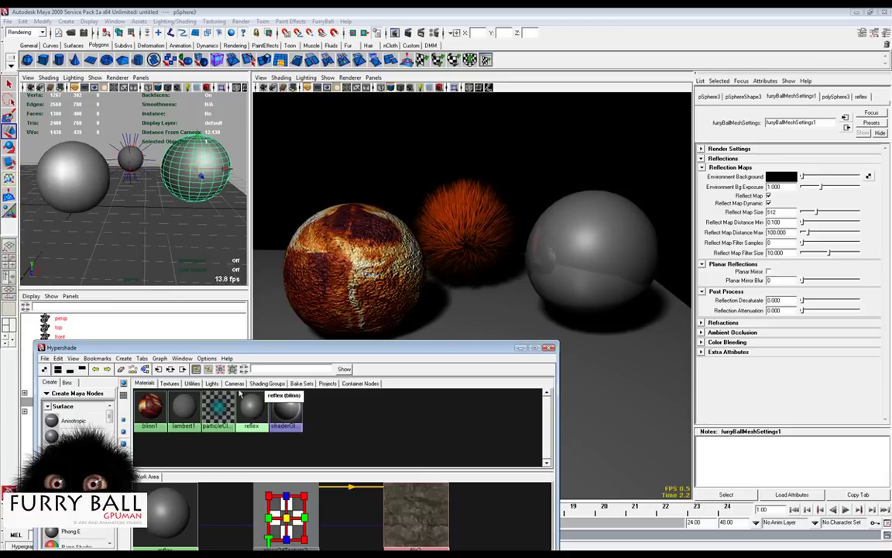
pyautogui.click(493, 315)
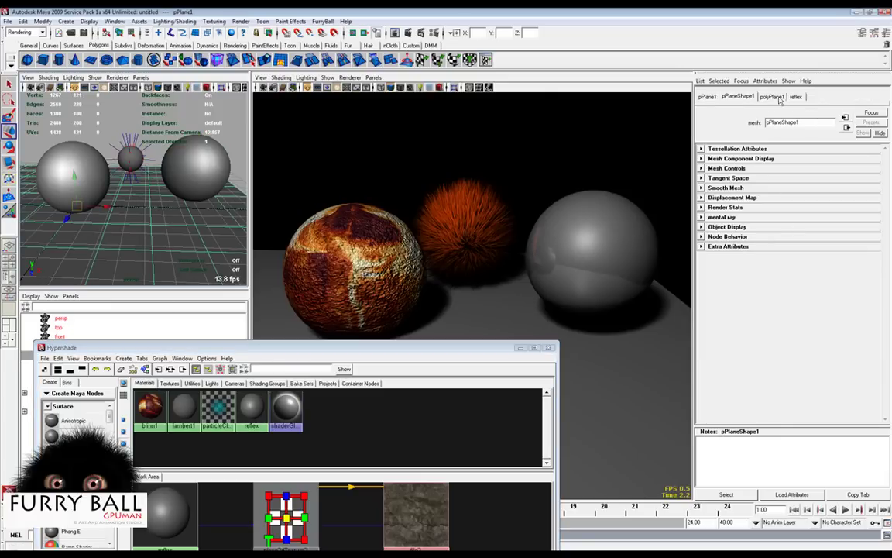
pyautogui.click(781, 98)
pyautogui.click(317, 22)
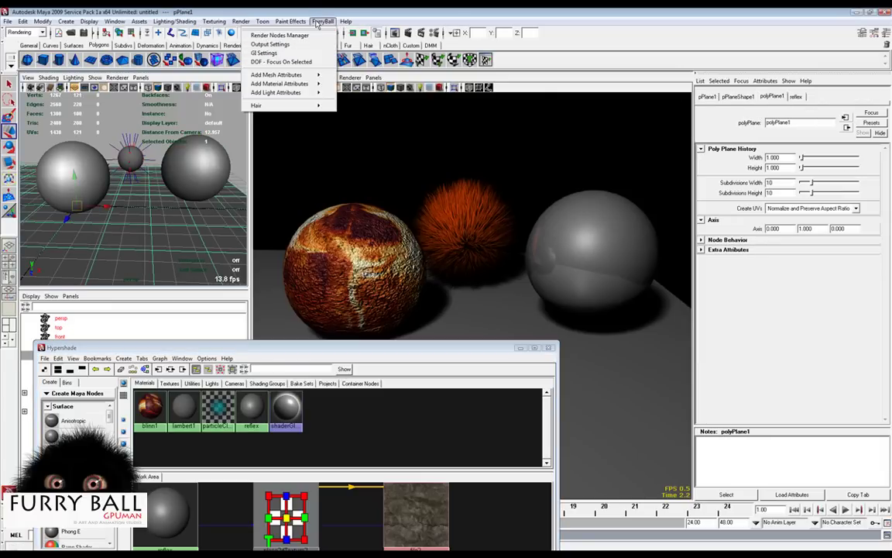
pyautogui.moveTo(301, 78)
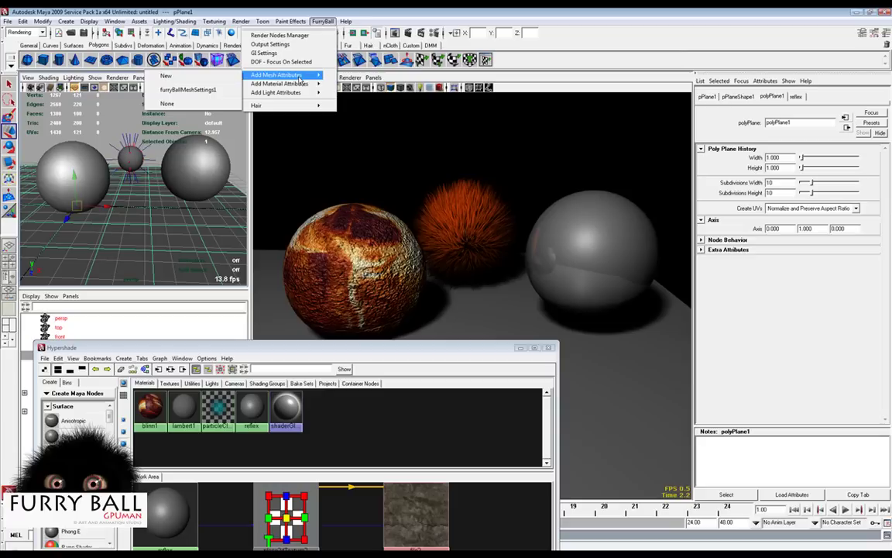
pyautogui.click(198, 79)
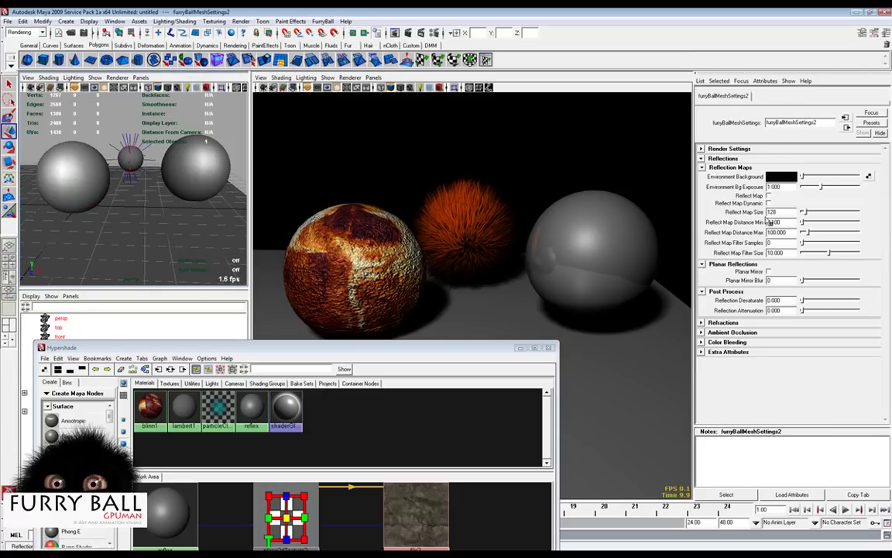
# - Enable Planar Mirror in the ground plane's FurryBall mesh settings and check the spheres' reflections in the floor
pyautogui.click(770, 272)
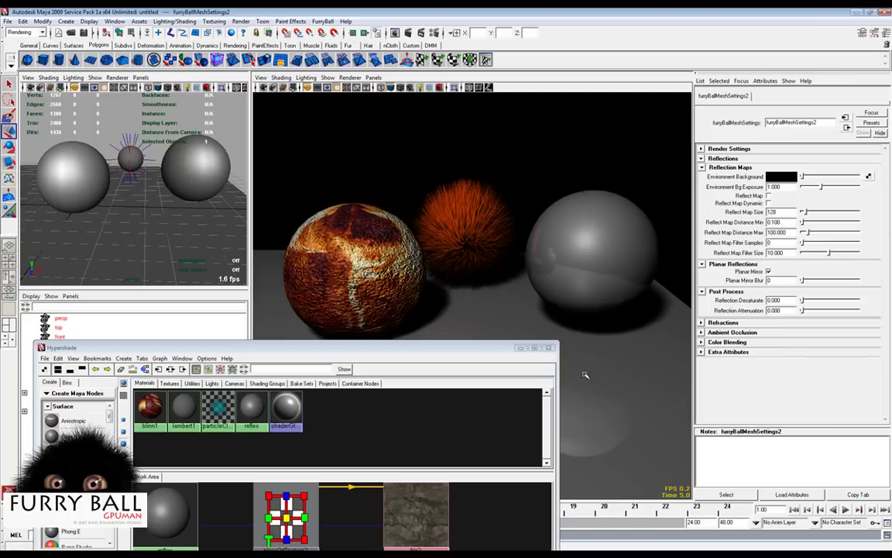
pyautogui.moveTo(476, 351); pyautogui.dragTo(456, 444)
pyautogui.keyDown('alt'); pyautogui.moveTo(450, 384); pyautogui.dragTo(425, 351); pyautogui.keyUp('alt')
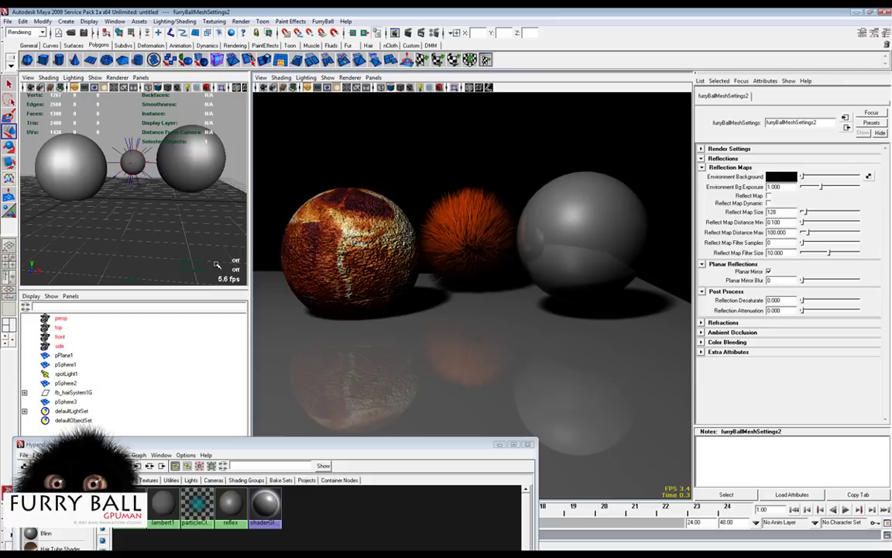
# - Raise the reflected color of the ground plane's reflex material to white
pyautogui.click(187, 249)
pyautogui.click(786, 96)
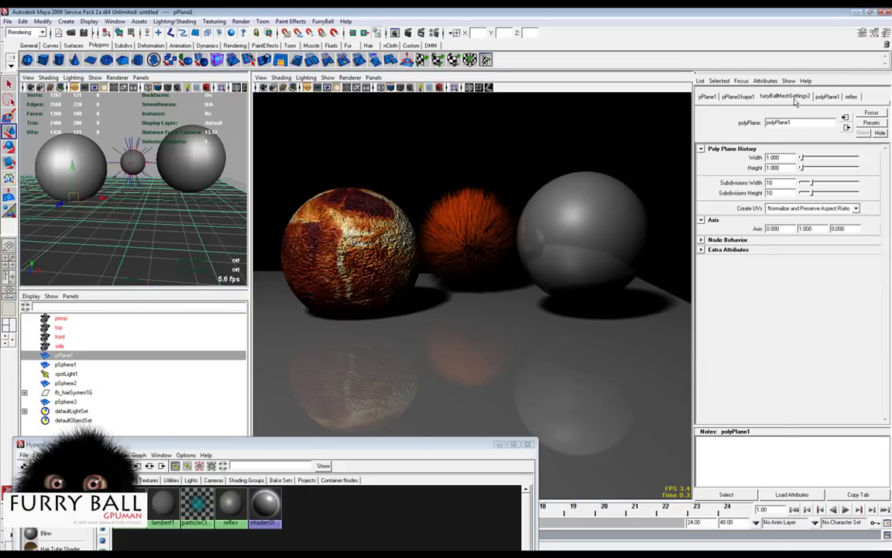
pyautogui.click(851, 96)
pyautogui.moveTo(821, 348); pyautogui.dragTo(856, 350)
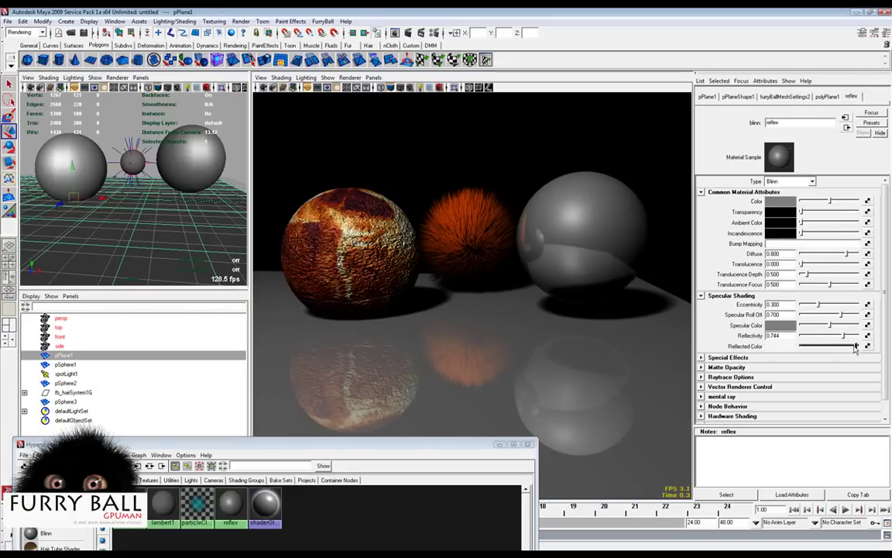
pyautogui.click(507, 200)
# - Turn off Reflect Map Dynamic for the third sphere and set its Reflect Map Filter Samples to 10
pyautogui.click(182, 147)
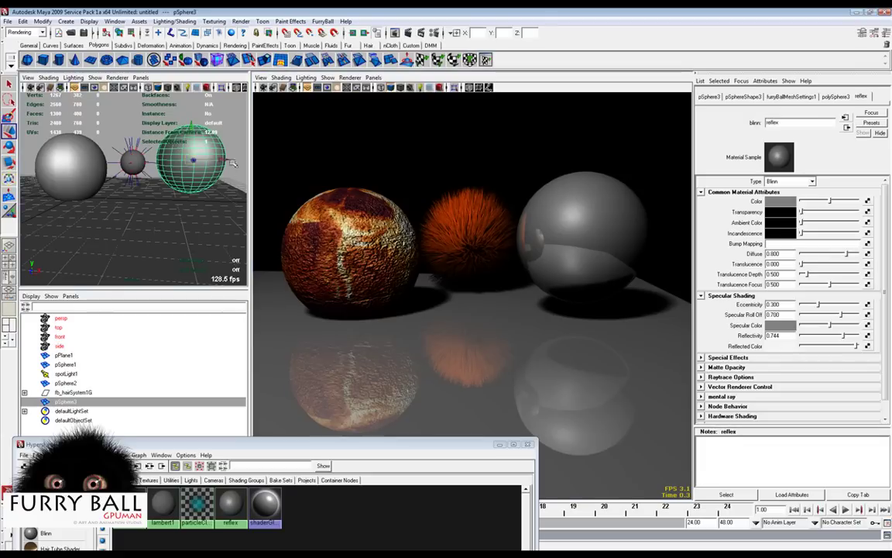
pyautogui.click(791, 96)
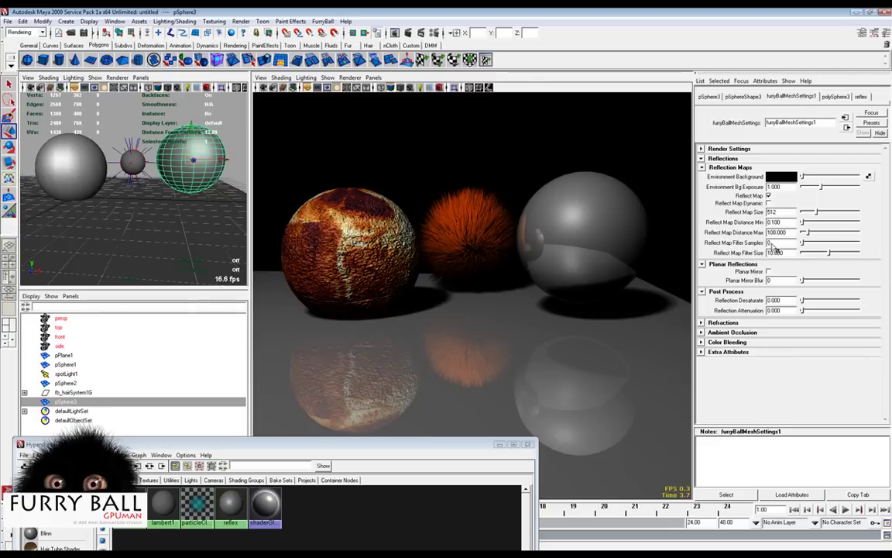
pyautogui.doubleClick(788, 243)
pyautogui.write('5')
pyautogui.press('Return')
pyautogui.write('1')
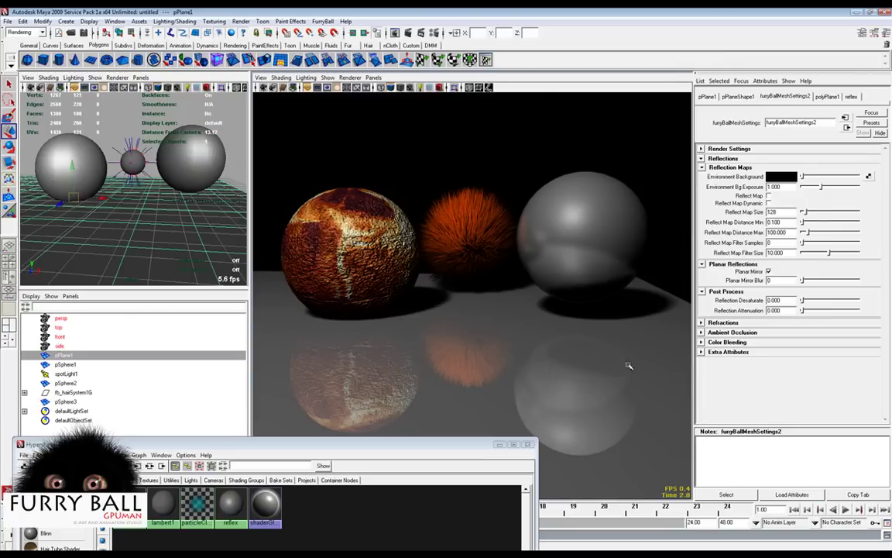
# - Set the ground plane's Reflection Desaturate to 0.859 and its Reflection Attenuation to 0.876
pyautogui.moveTo(806, 303); pyautogui.dragTo(826, 312)
pyautogui.moveTo(843, 315); pyautogui.dragTo(856, 315)
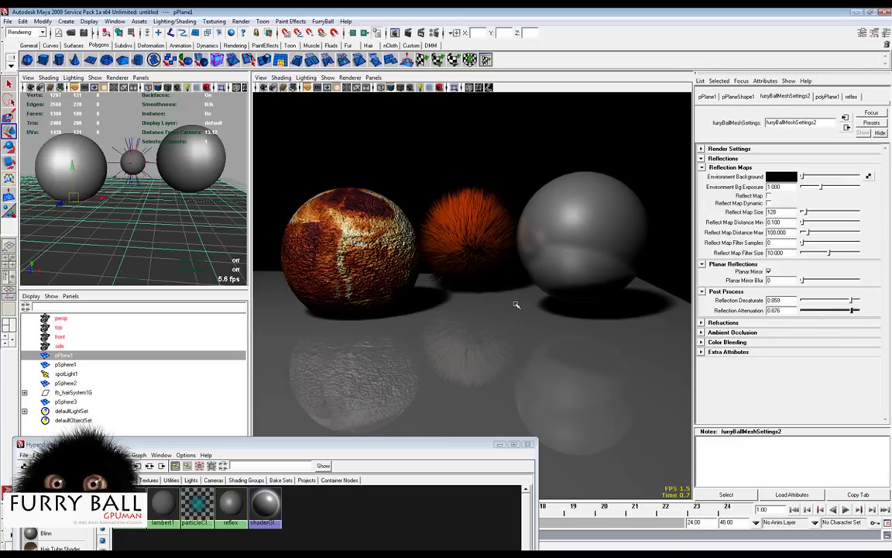
pyautogui.keyDown('alt'); pyautogui.moveTo(530, 313); pyautogui.dragTo(583, 313); pyautogui.keyUp('alt')
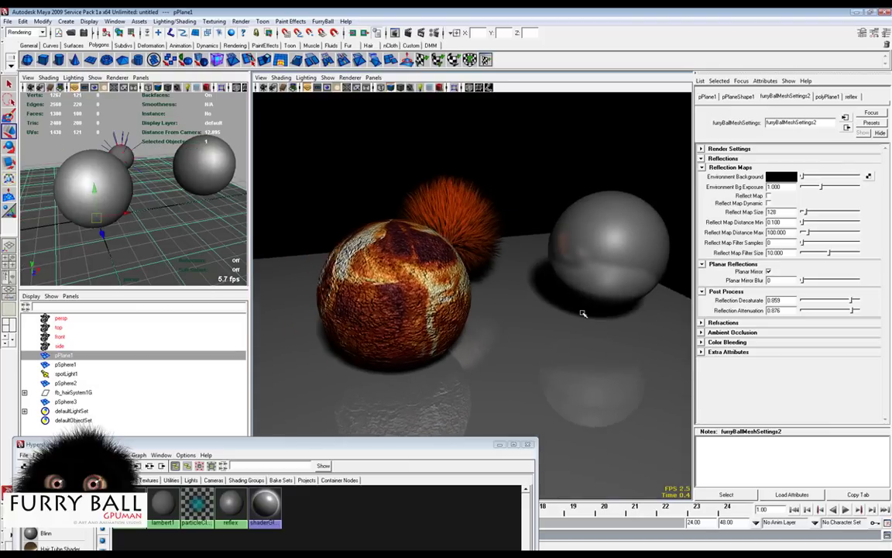
pyautogui.keyDown('alt'); pyautogui.moveTo(560, 313); pyautogui.dragTo(551, 312, button='right'); pyautogui.keyUp('alt')
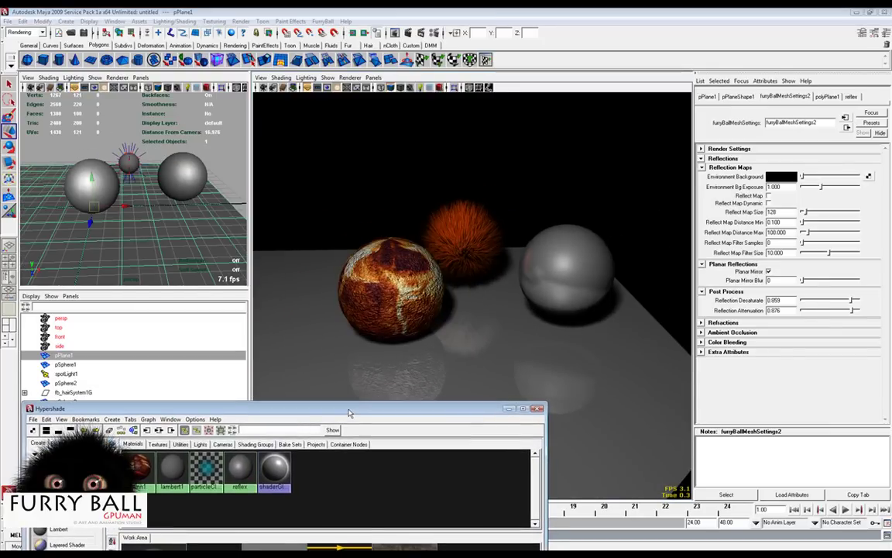
# - Assign a new Blinn material to the third sphere and add new FurryBall material attributes to it
pyautogui.click(205, 469)
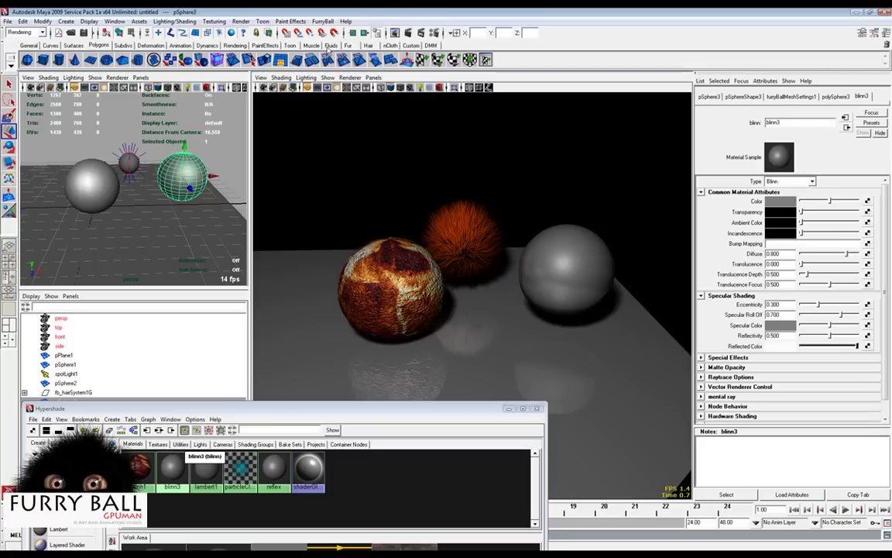
pyautogui.click(322, 22)
pyautogui.moveTo(279, 82)
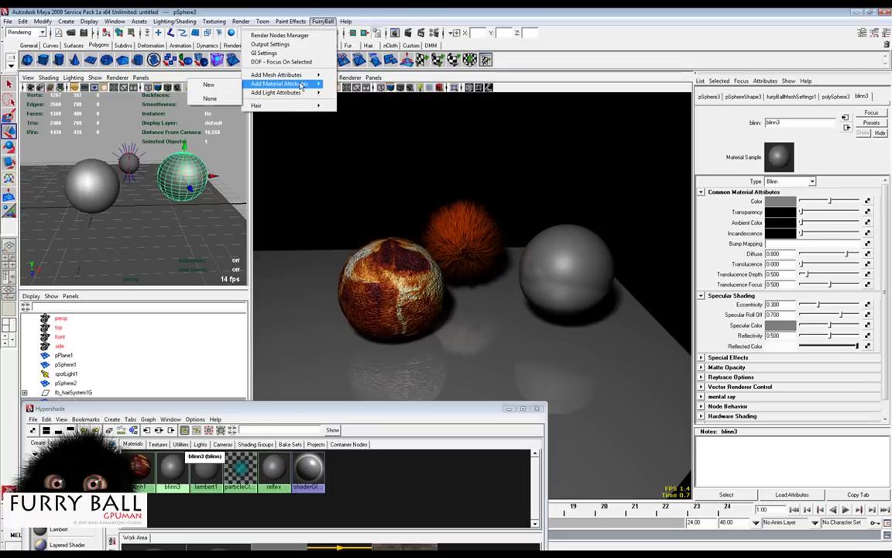
pyautogui.click(211, 85)
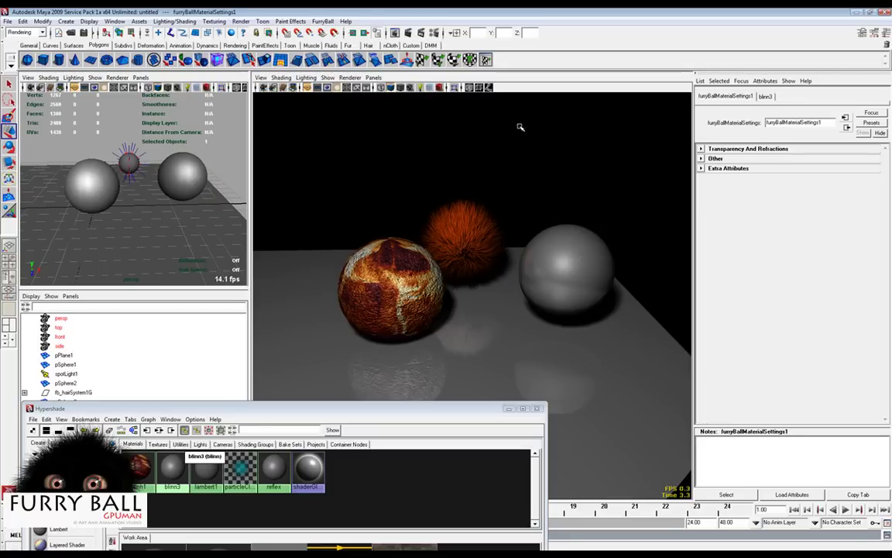
# - Expand the new FurryBall material's transparency and refraction settings and raise the third sphere's Blinn transparency to light grey
pyautogui.click(703, 149)
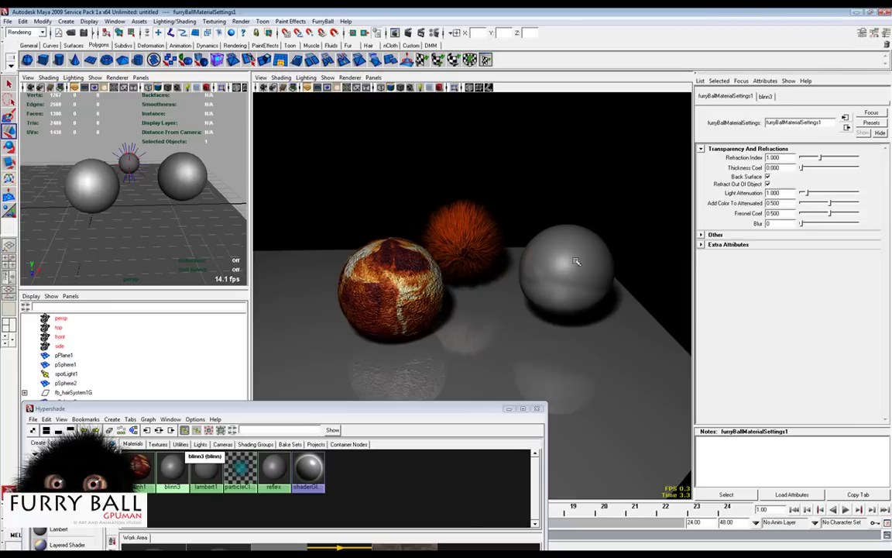
pyautogui.click(189, 170)
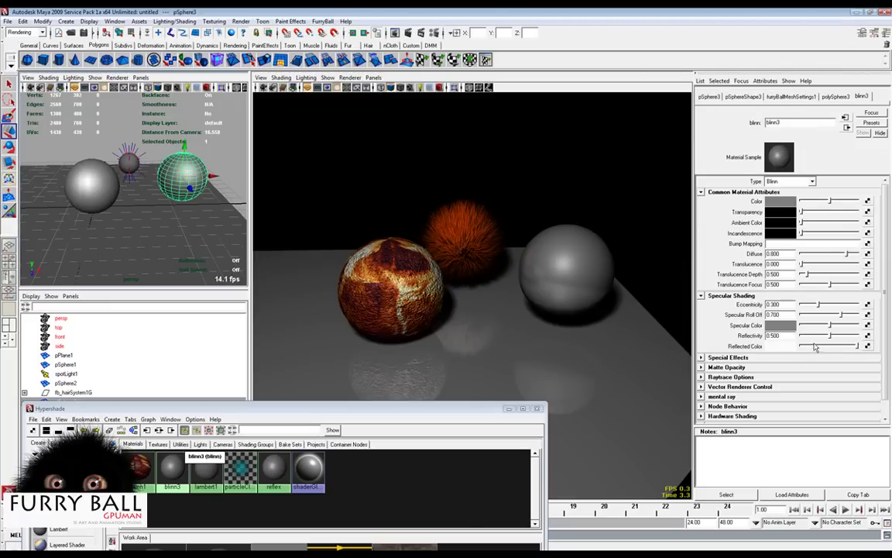
pyautogui.moveTo(817, 217); pyautogui.dragTo(842, 215)
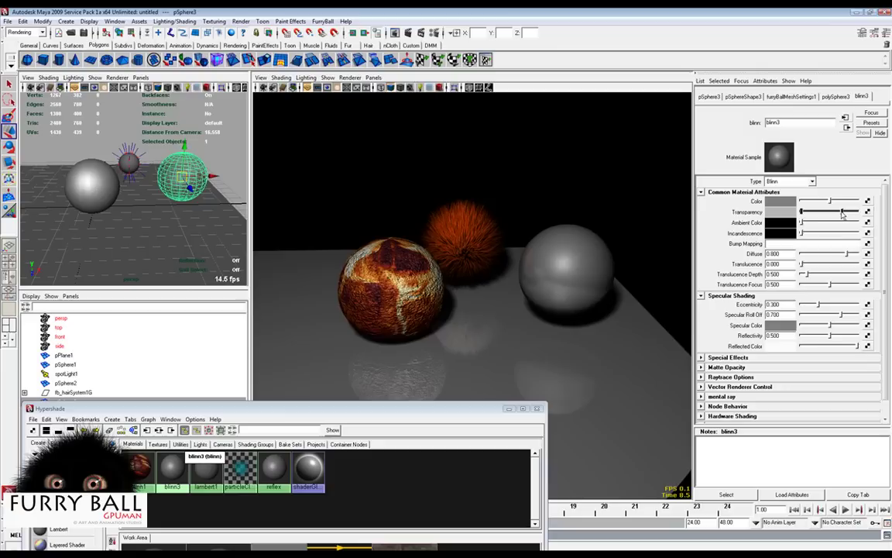
# - Enable Transparency and Refractions in the FurryBall render settings and view the third sphere up close
pyautogui.click(349, 77)
pyautogui.click(306, 110)
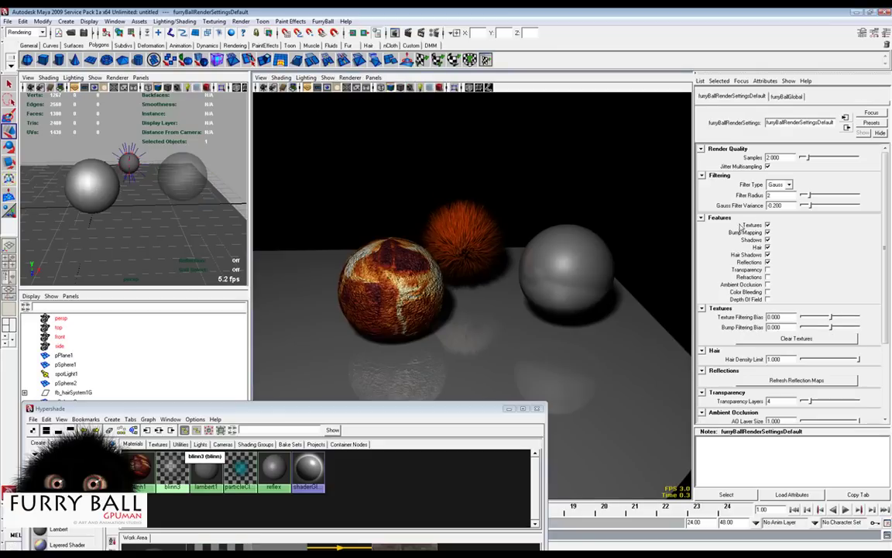
pyautogui.click(768, 270)
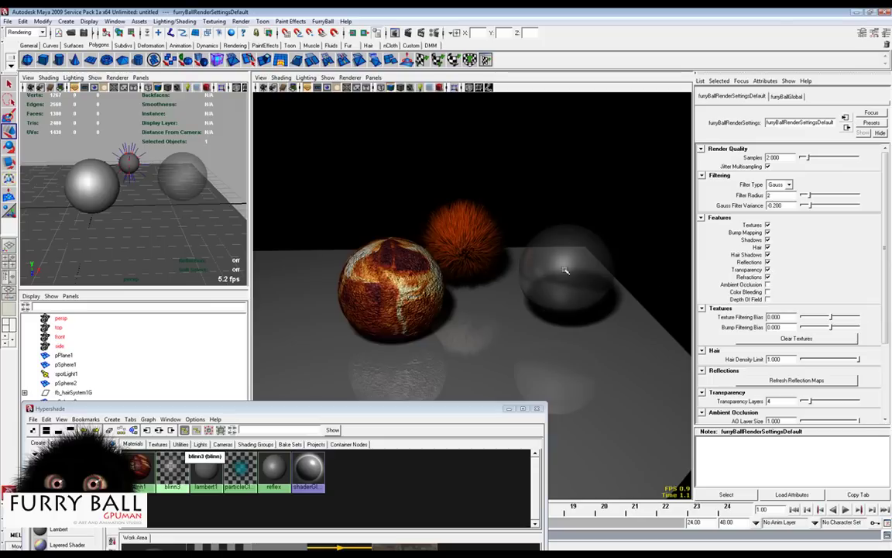
pyautogui.moveTo(167, 185)
pyautogui.keyDown('alt'); pyautogui.mouseDown()
pyautogui.moveTo(135, 193)
pyautogui.moveTo(156, 193)
pyautogui.mouseUp(); pyautogui.keyUp('alt')
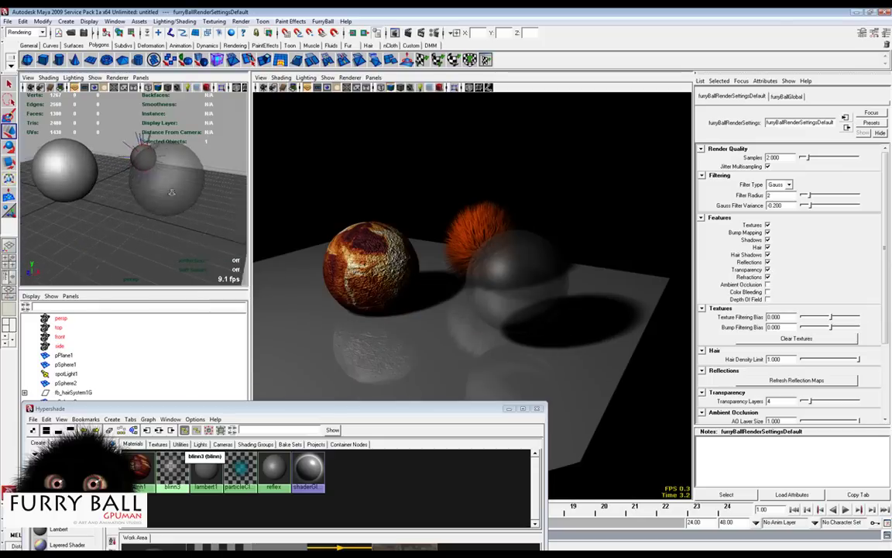
pyautogui.keyDown('alt'); pyautogui.moveTo(157, 193); pyautogui.dragTo(179, 193, button='right'); pyautogui.keyUp('alt')
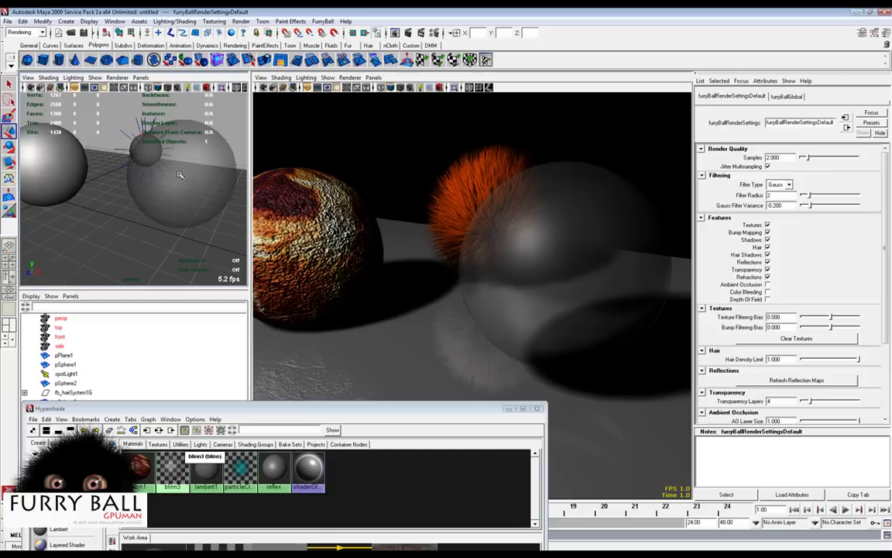
# - Apply the existing furryBallMeshSettings1 to the third sphere and set its FurryBall material's Refraction Index to 2.083 and Thickness Coef to 0.174
pyautogui.click(191, 189)
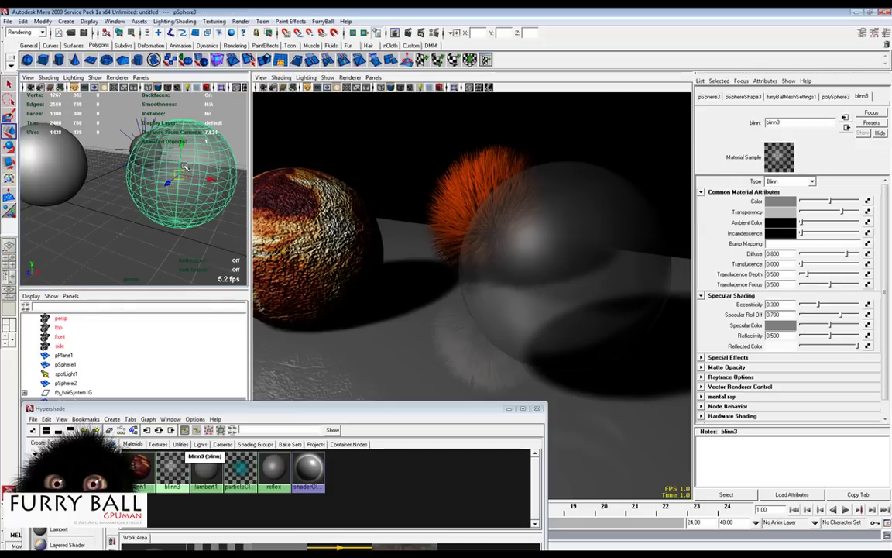
pyautogui.click(780, 97)
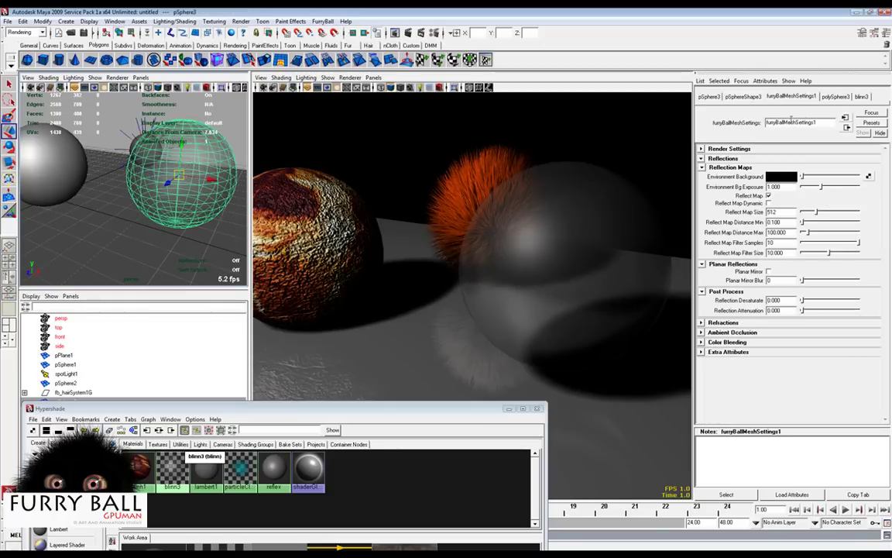
pyautogui.click(322, 21)
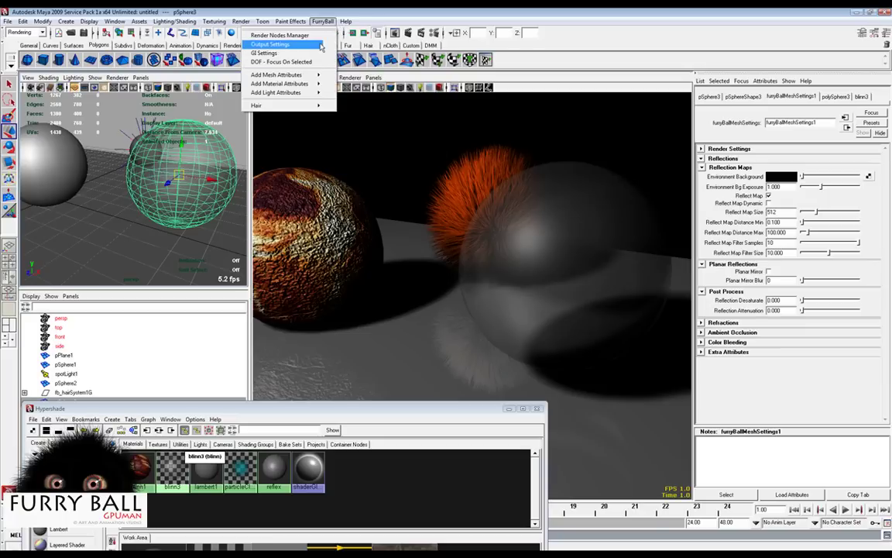
pyautogui.moveTo(310, 76)
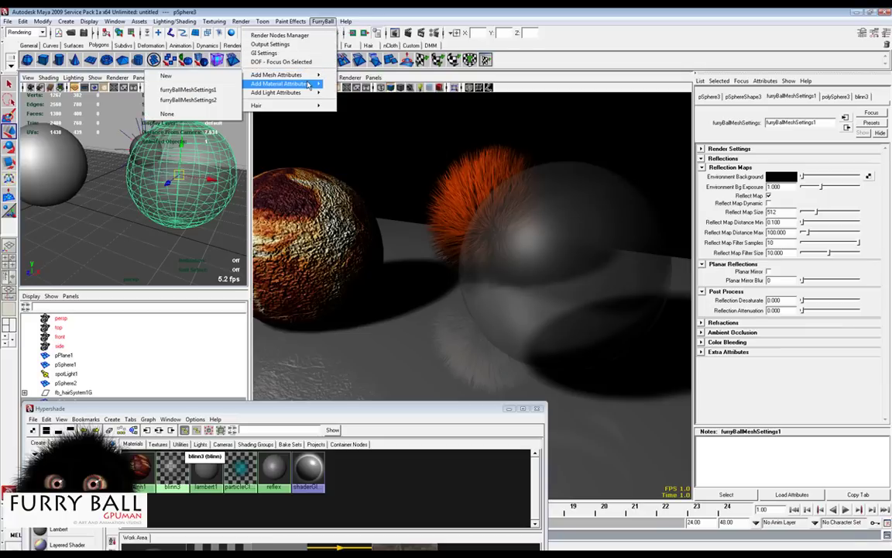
pyautogui.click(192, 89)
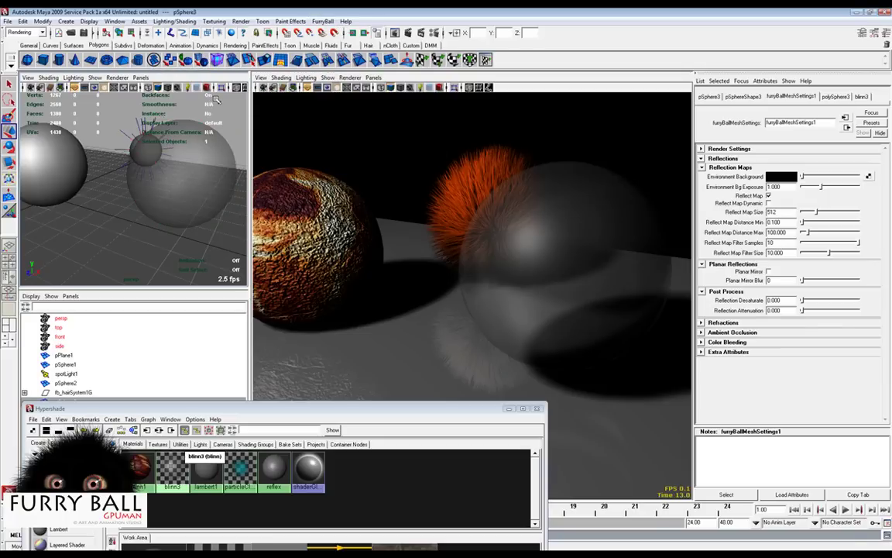
pyautogui.moveTo(802, 167); pyautogui.dragTo(842, 159)
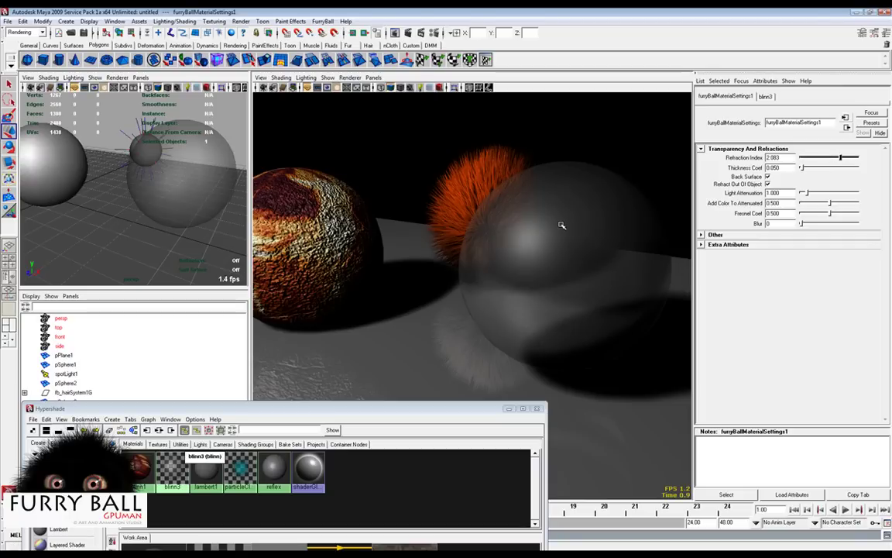
pyautogui.moveTo(802, 167); pyautogui.dragTo(810, 173)
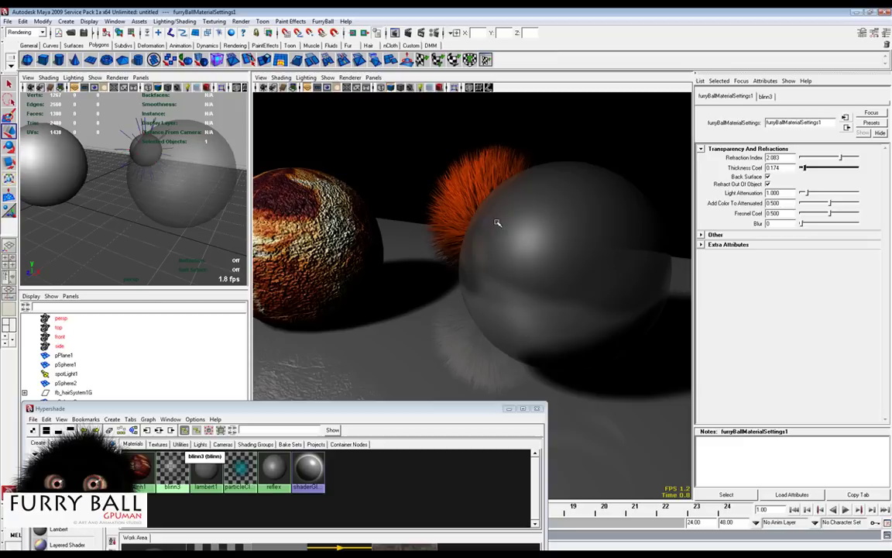
# - Set the FurryBall render quality to 1 sample and turn off Jitter Multisampling
pyautogui.click(349, 77)
pyautogui.moveTo(355, 113)
pyautogui.click(309, 113)
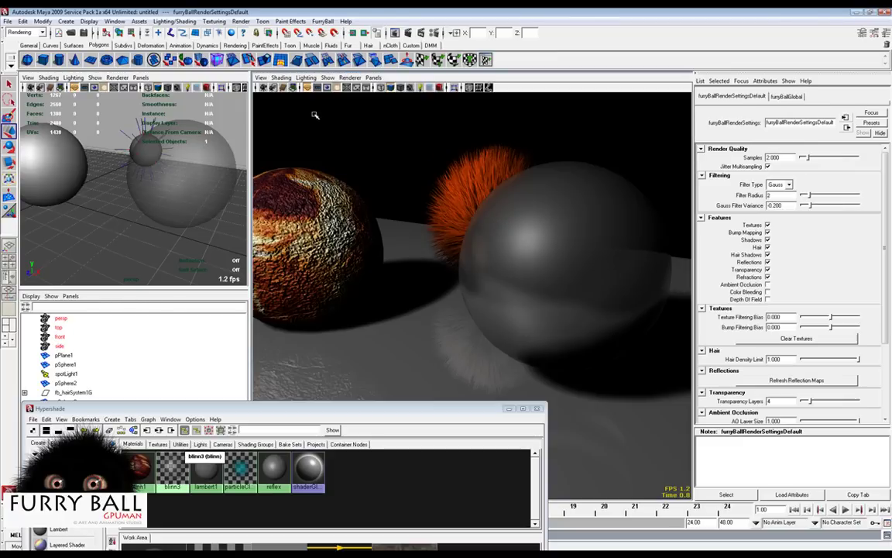
pyautogui.doubleClick(787, 159)
pyautogui.write('1')
pyautogui.press('Return')
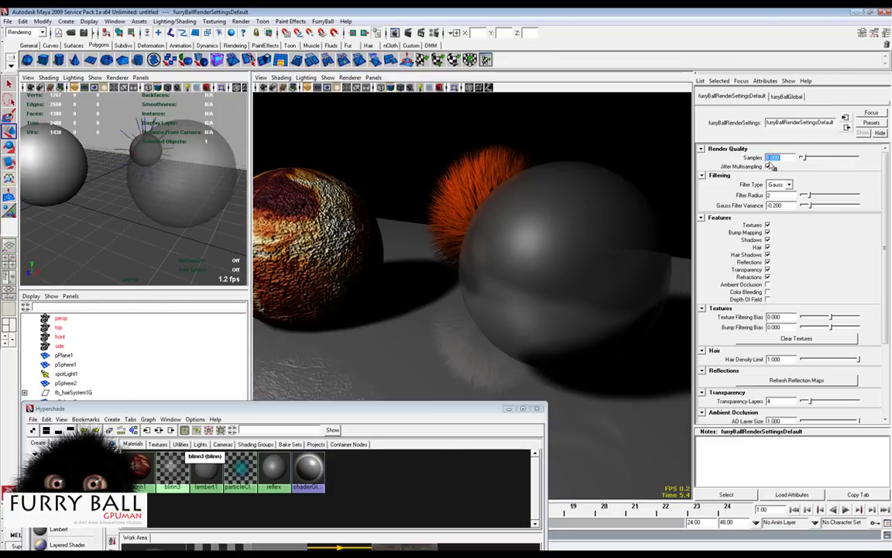
pyautogui.click(768, 168)
# - Slightly lighten the third sphere's Blinn color and raise its transparency to full white
pyautogui.keyDown('alt'); pyautogui.moveTo(496, 213); pyautogui.dragTo(414, 248); pyautogui.keyUp('alt')
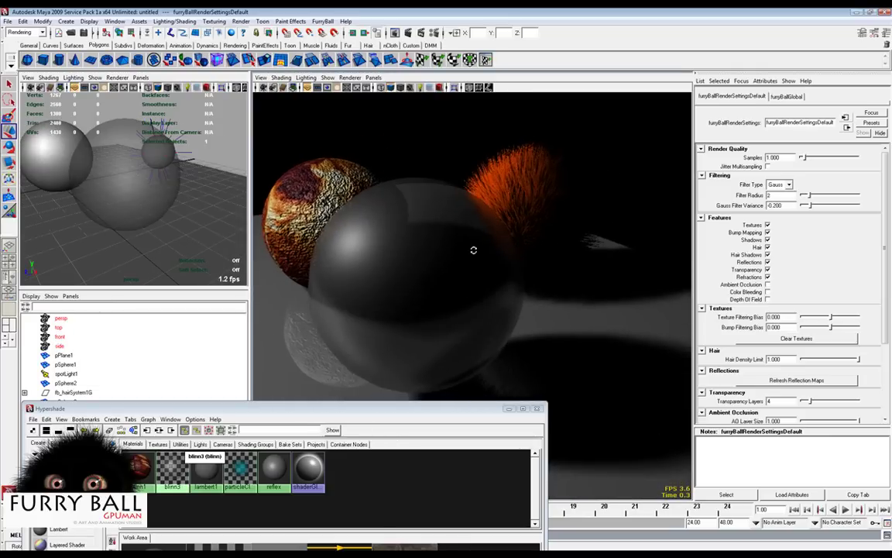
pyautogui.click(429, 224)
pyautogui.click(862, 96)
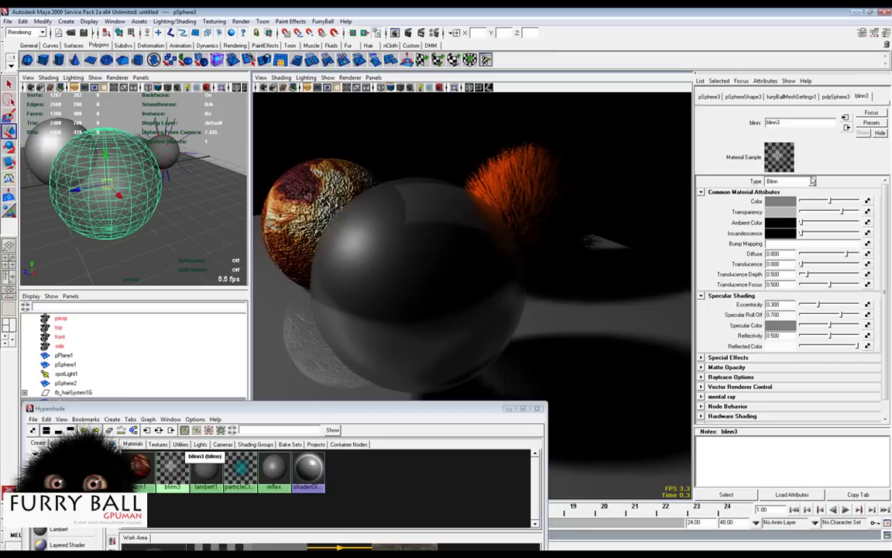
pyautogui.click(817, 202)
pyautogui.moveTo(817, 201); pyautogui.dragTo(859, 212)
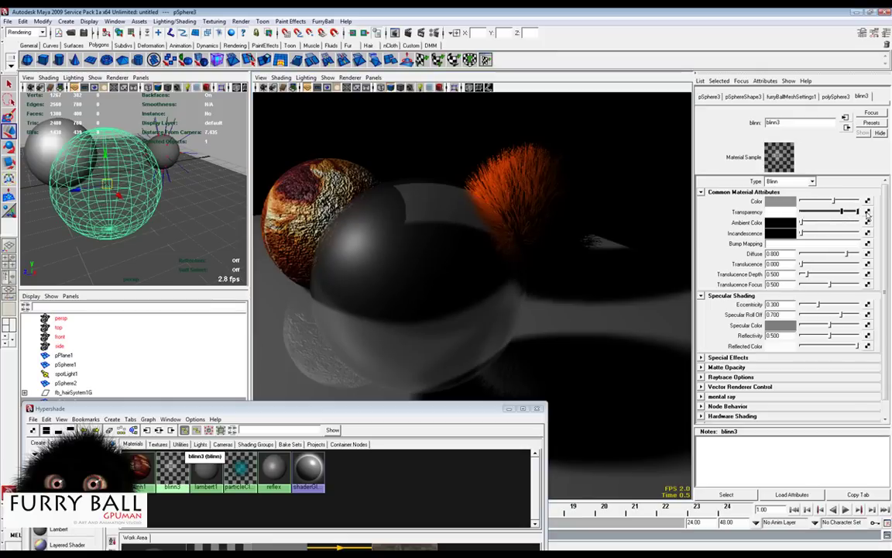
pyautogui.moveTo(482, 296)
pyautogui.keyDown('alt'); pyautogui.mouseDown()
pyautogui.moveTo(591, 295)
pyautogui.moveTo(492, 294)
pyautogui.mouseUp(); pyautogui.keyUp('alt')
pyautogui.click(492, 289)
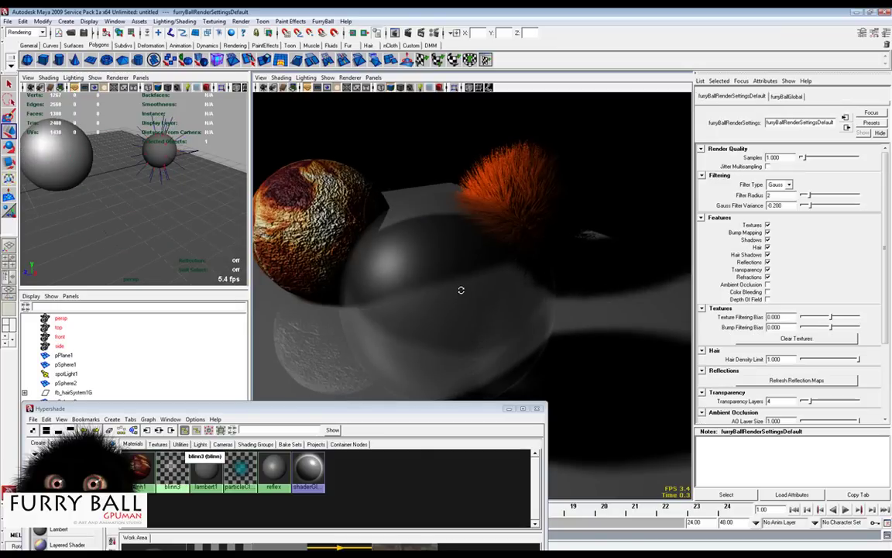
pyautogui.keyDown('alt'); pyautogui.moveTo(461, 289); pyautogui.dragTo(505, 283); pyautogui.keyUp('alt')
pyautogui.keyDown('alt'); pyautogui.moveTo(444, 284); pyautogui.dragTo(498, 293); pyautogui.keyUp('alt')
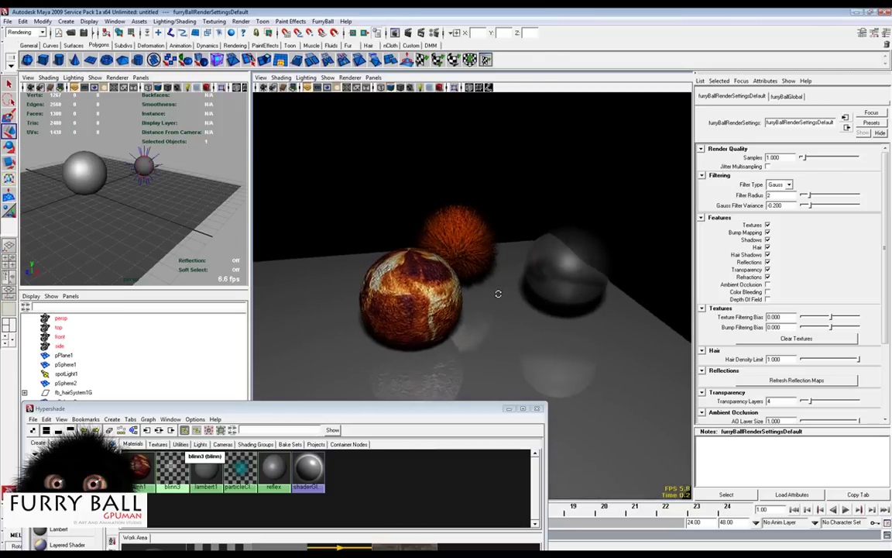